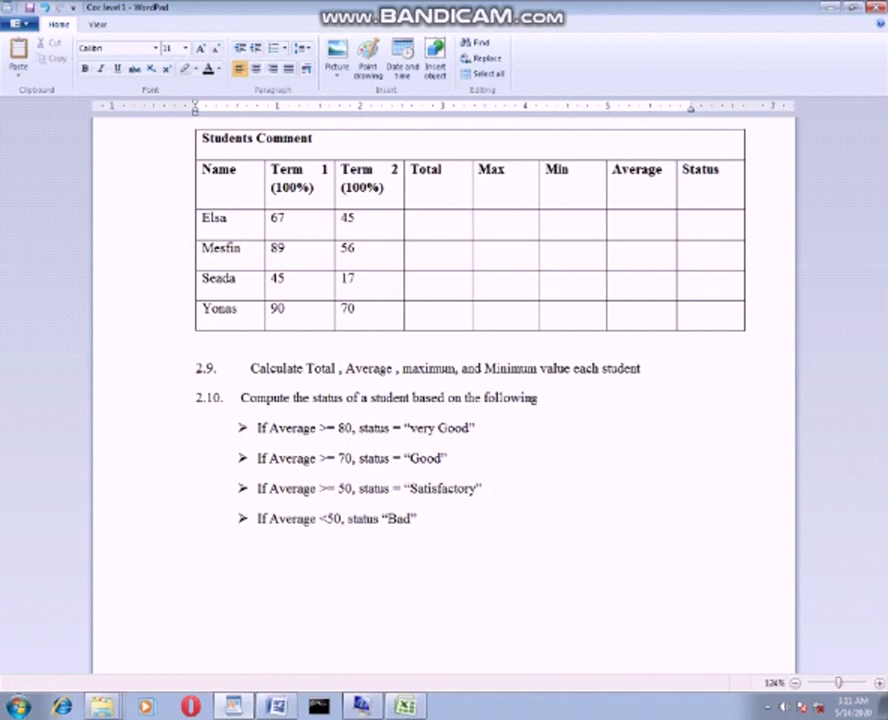
# Step: Leave the WordPad assignment and bring the Excel marks spreadsheet to the front
pyautogui.click(405, 706)
pyautogui.click(113, 177)
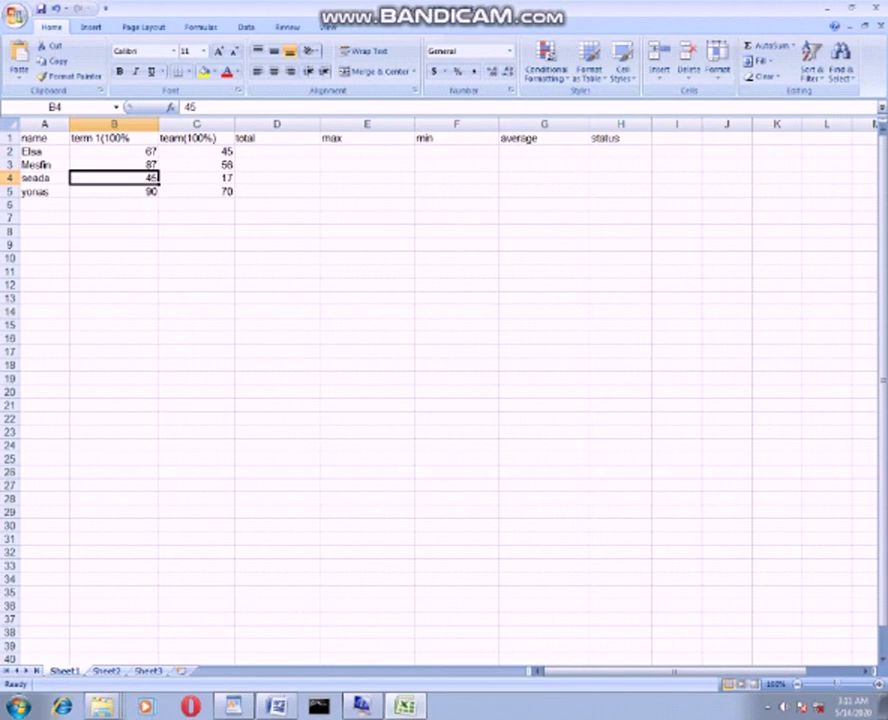
pyautogui.click(277, 151)
pyautogui.click(44, 151)
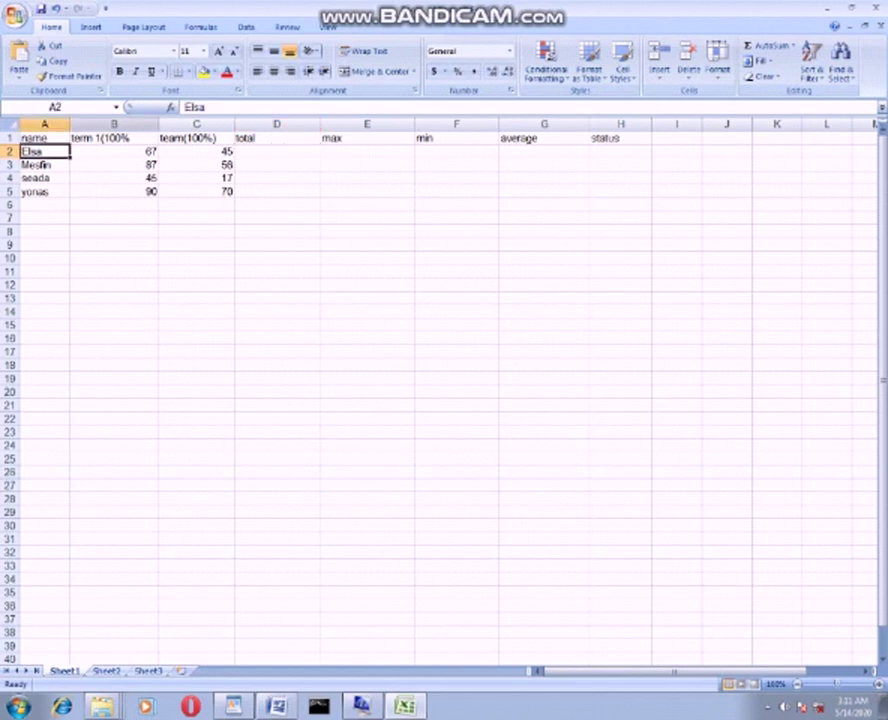
pyautogui.click(114, 151)
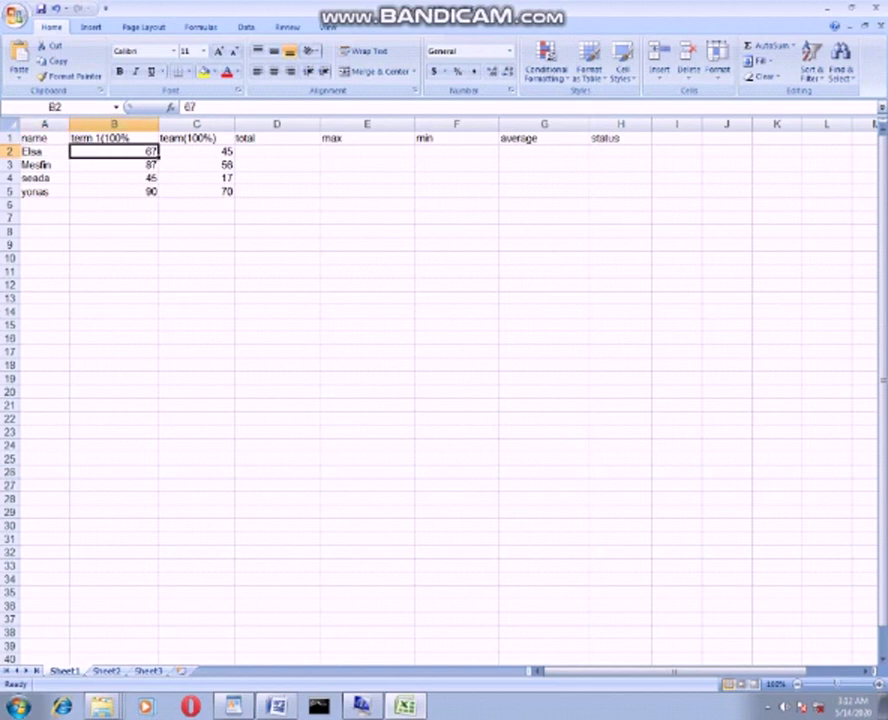
pyautogui.click(196, 151)
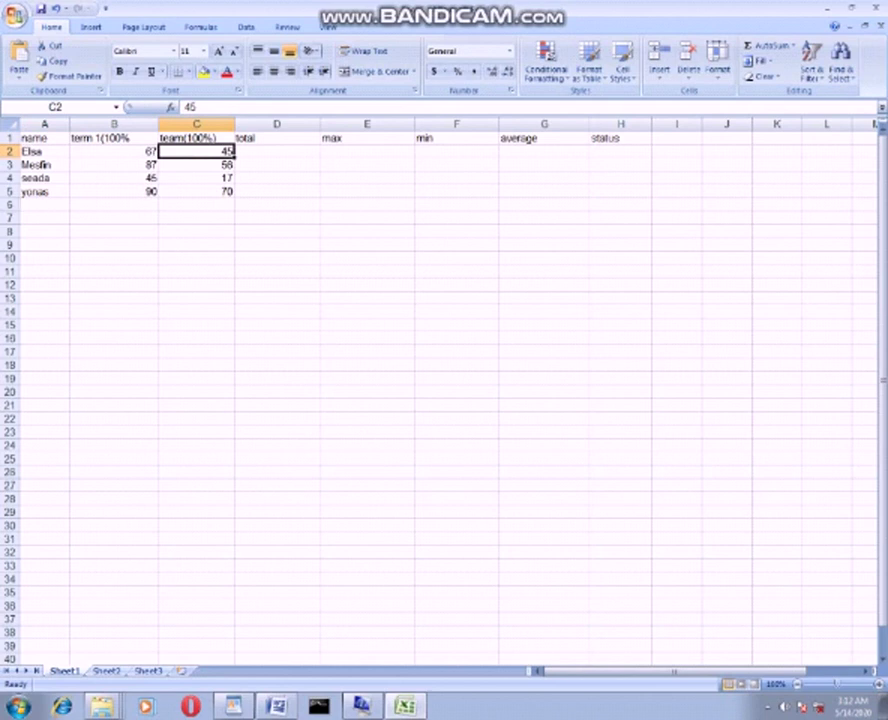
pyautogui.click(277, 151)
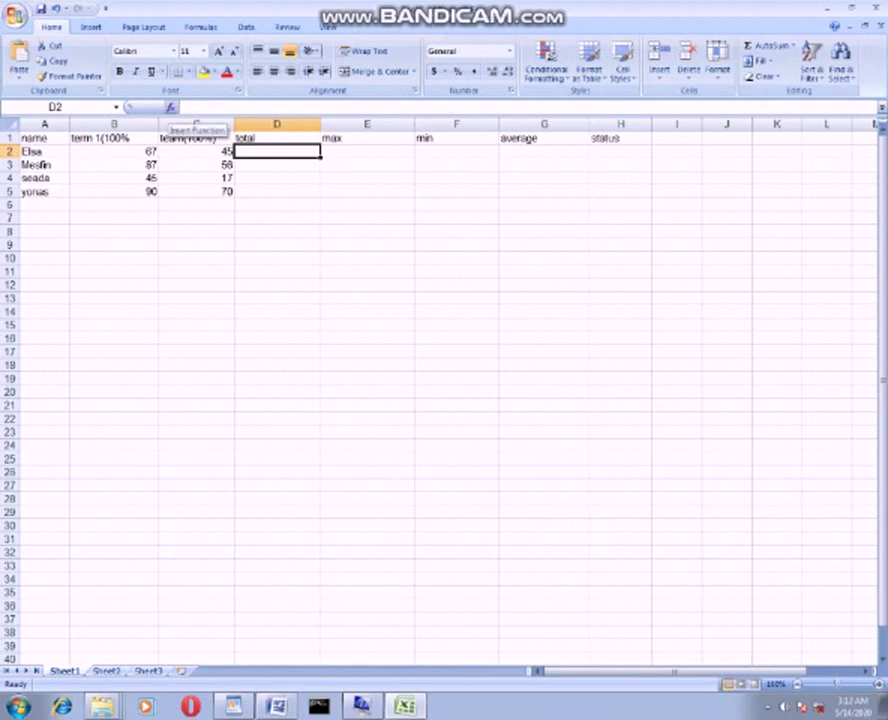
# Step: Total each student in D2:D5 with SUM(B2:C2), giving 112, 143, 62 and 160
pyautogui.click(170, 107)
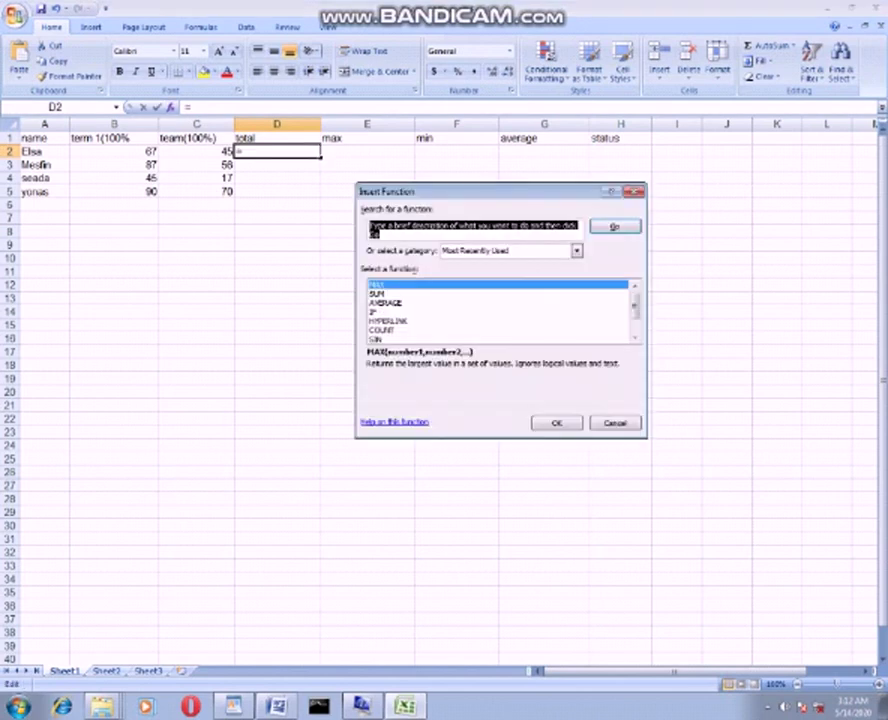
pyautogui.press('Down')
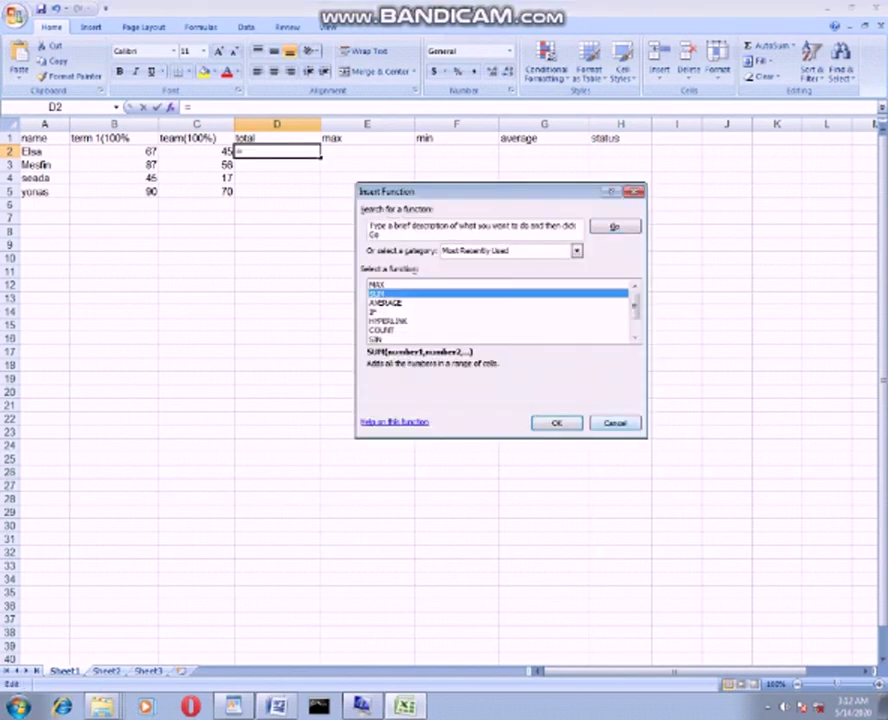
pyautogui.press('Return')
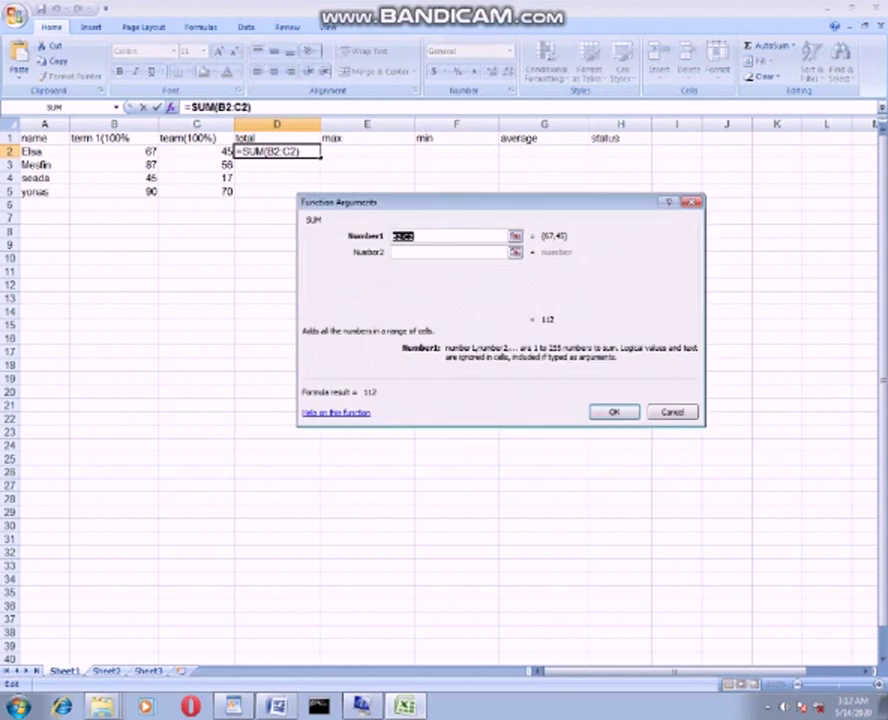
pyautogui.moveTo(114, 151); pyautogui.dragTo(196, 151)
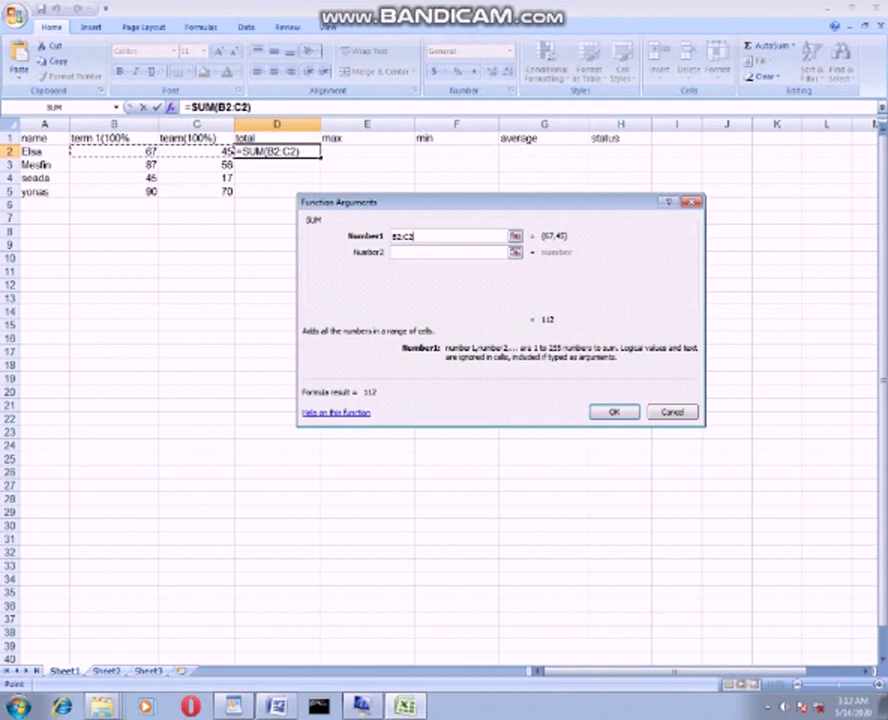
pyautogui.press('Return')
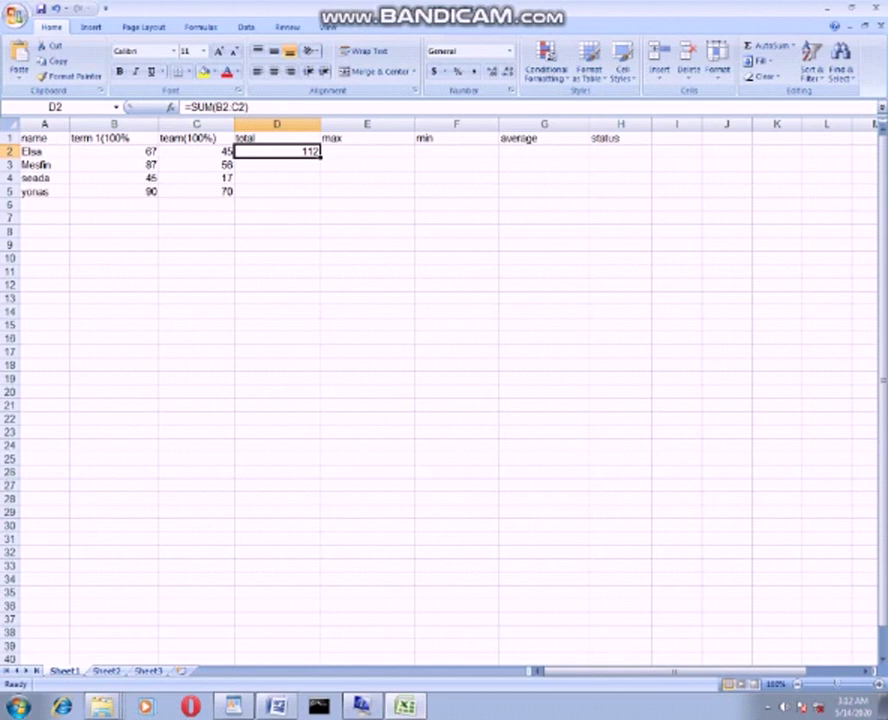
pyautogui.moveTo(321, 158); pyautogui.dragTo(300, 192)
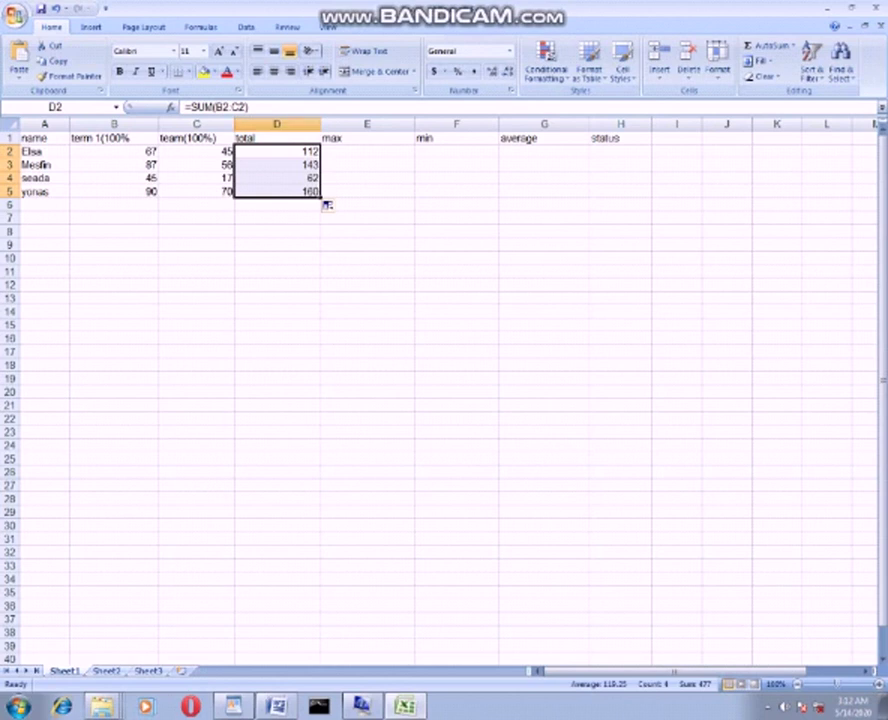
# Step: Replace the SUM totals with =(B2+C2) in D2, giving 112, and fill it down the column
pyautogui.press('Delete')
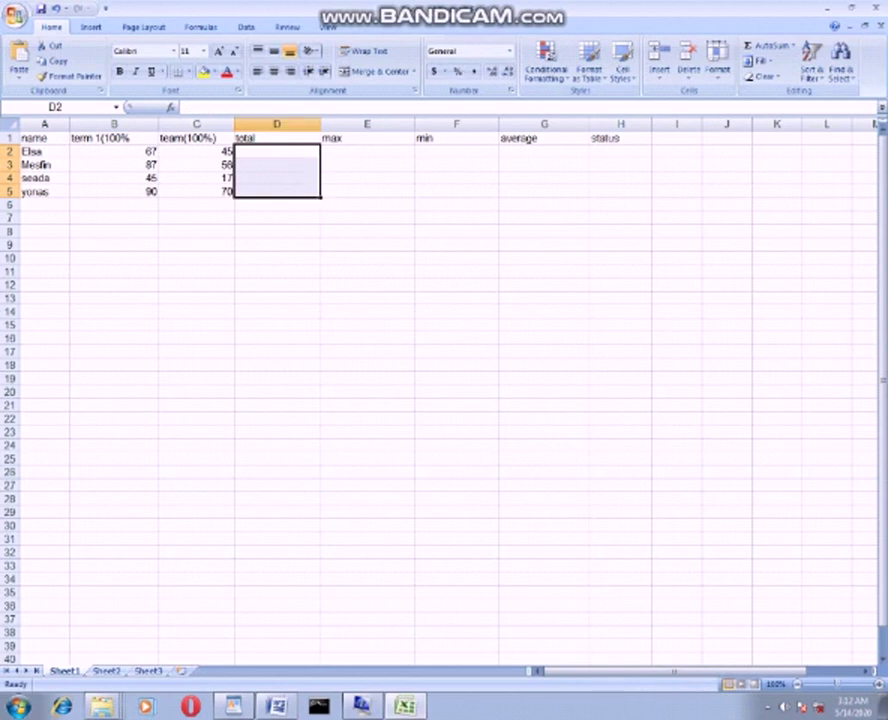
pyautogui.click(277, 151)
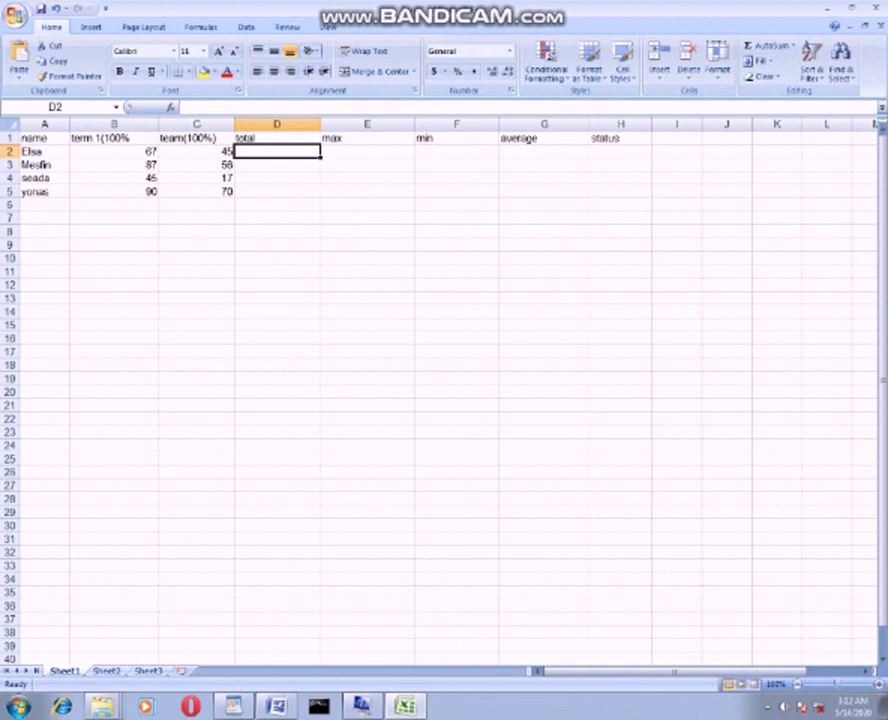
pyautogui.write('=')
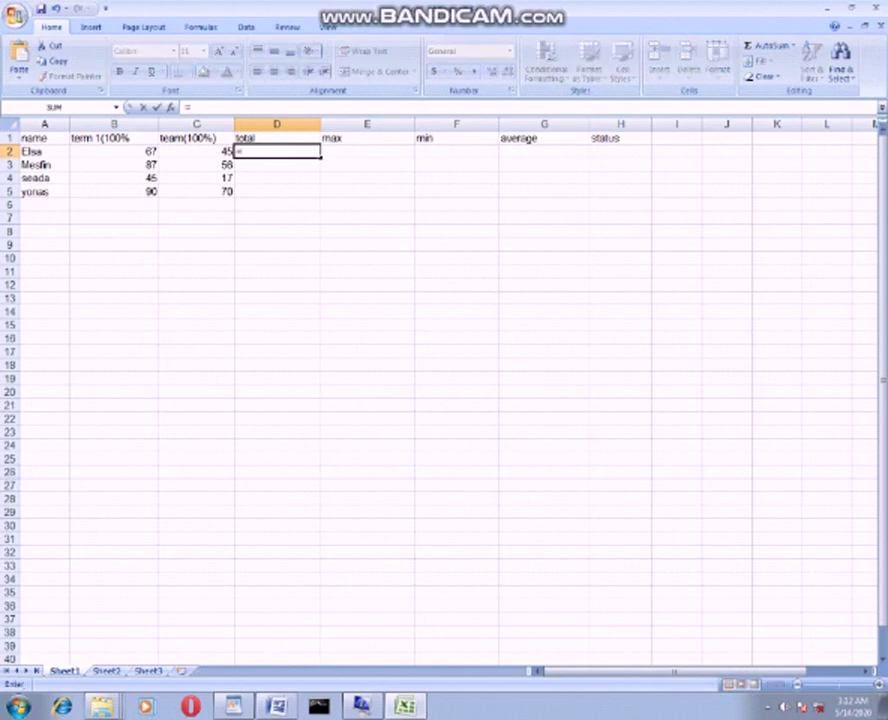
pyautogui.write('(')
pyautogui.click(114, 151)
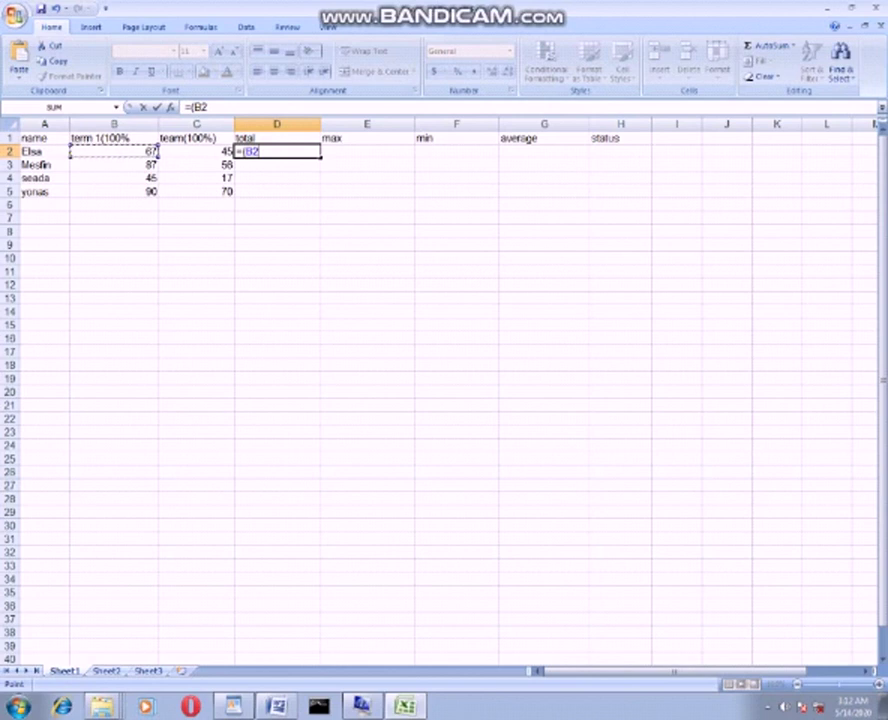
pyautogui.write('+')
pyautogui.press('Left')
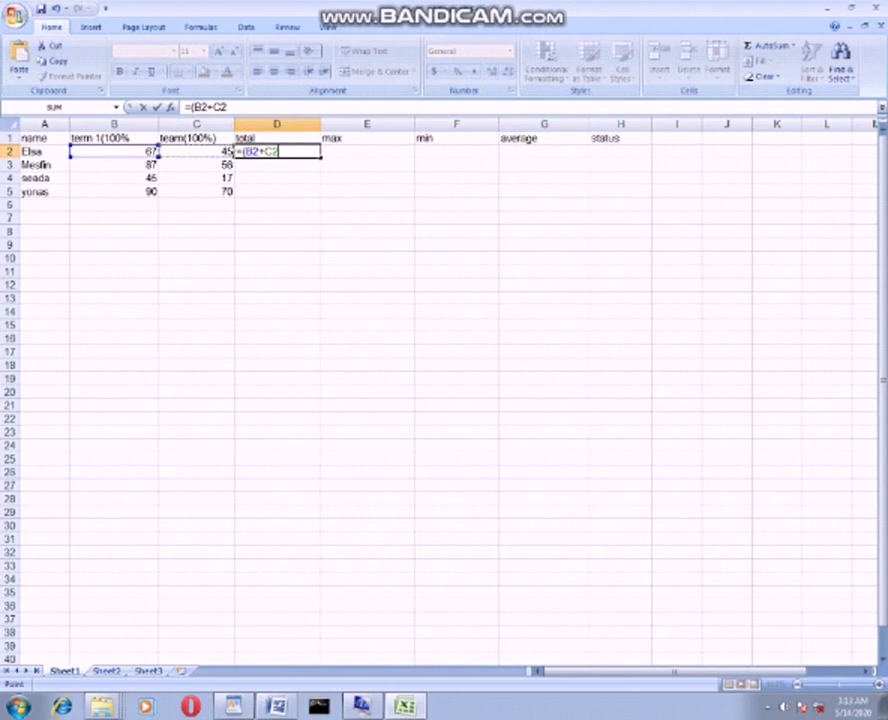
pyautogui.write(')')
pyautogui.press('Return')
pyautogui.click(277, 138)
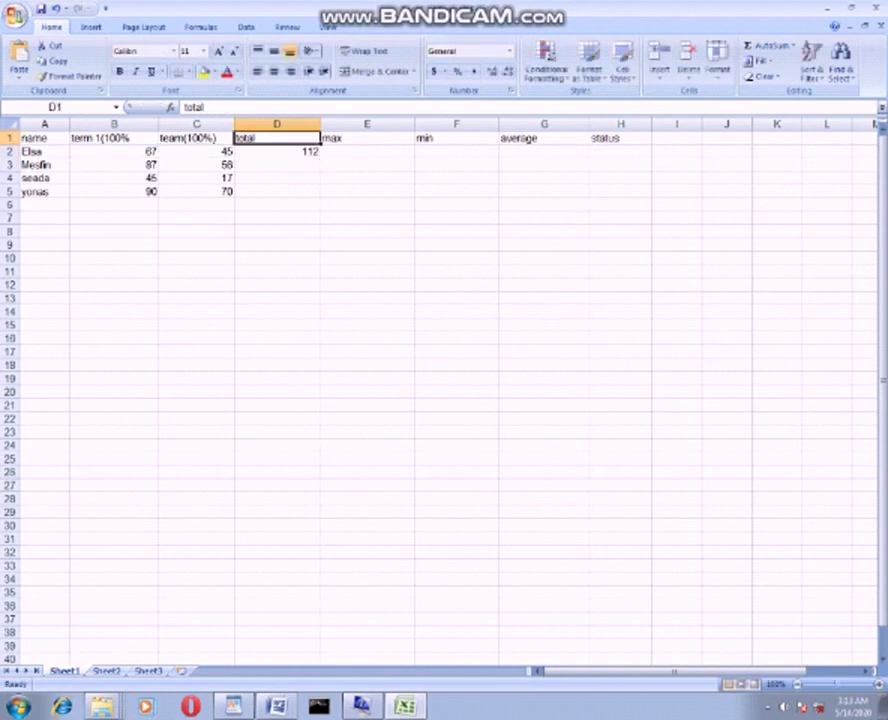
pyautogui.click(277, 151)
pyautogui.moveTo(321, 157); pyautogui.dragTo(321, 197)
# Step: Enter =MAX(B2:C2) in E2 and fill it down to E5: 67, 87, 45, 90
pyautogui.click(367, 151)
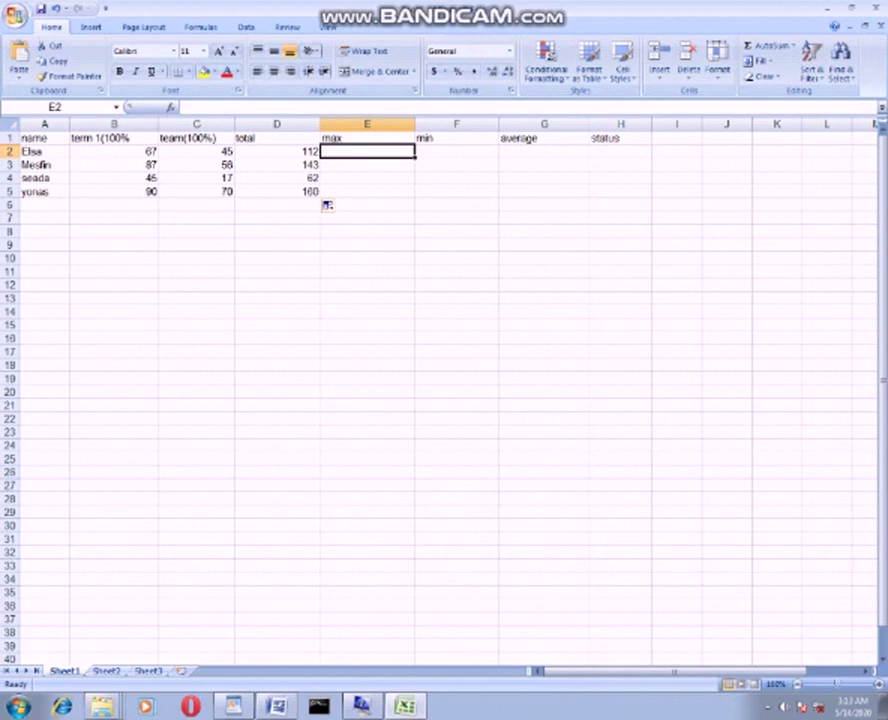
pyautogui.click(113, 151)
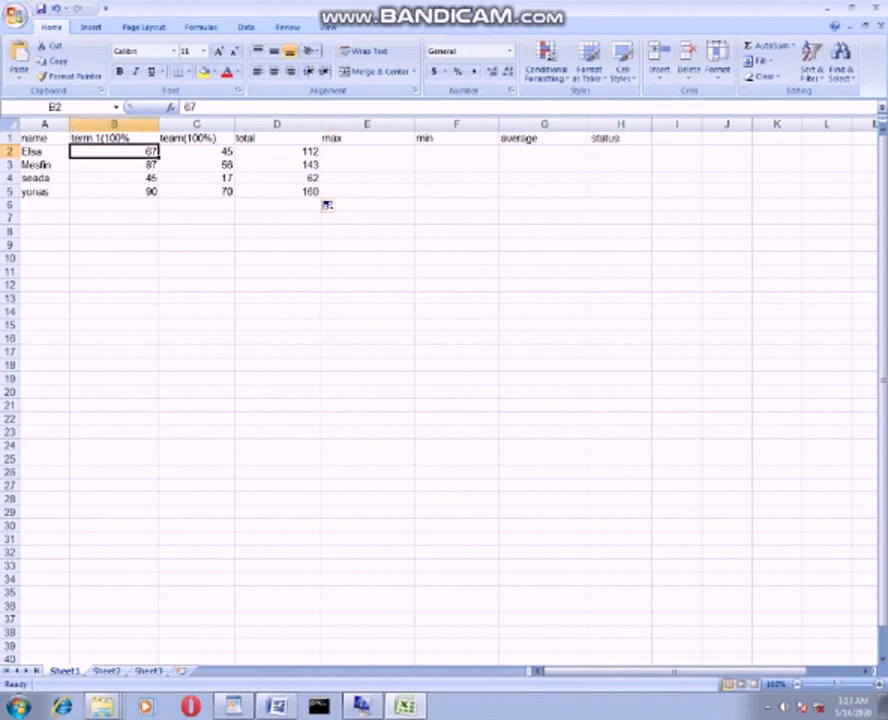
pyautogui.click(196, 151)
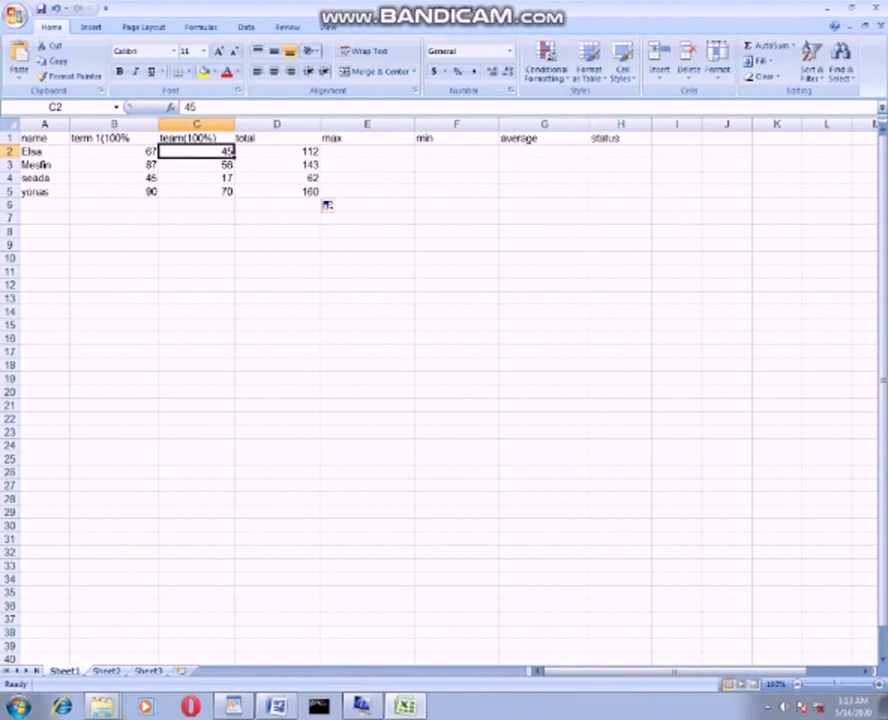
pyautogui.click(367, 151)
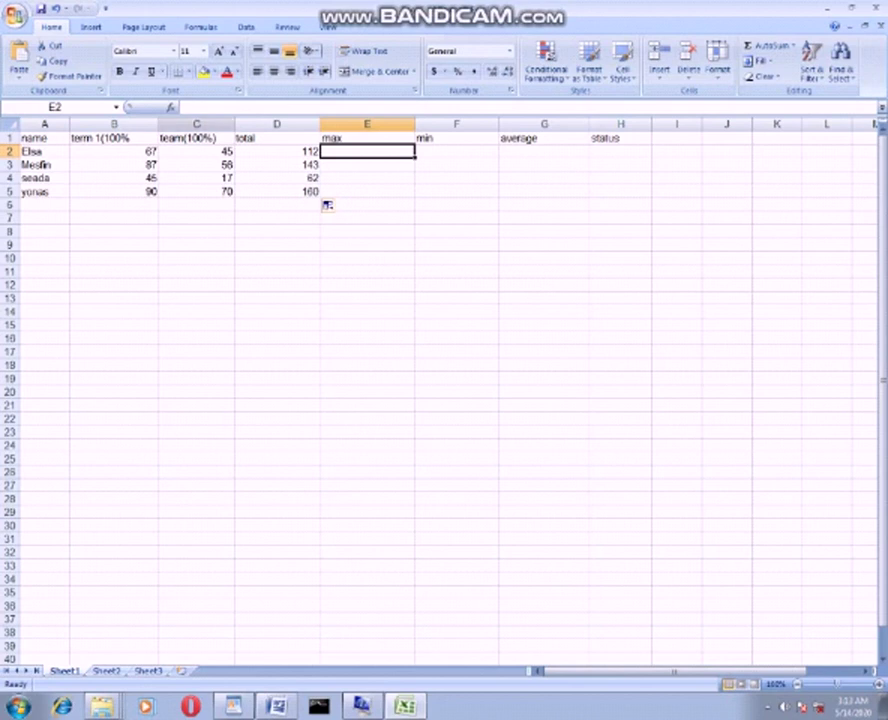
pyautogui.write('=')
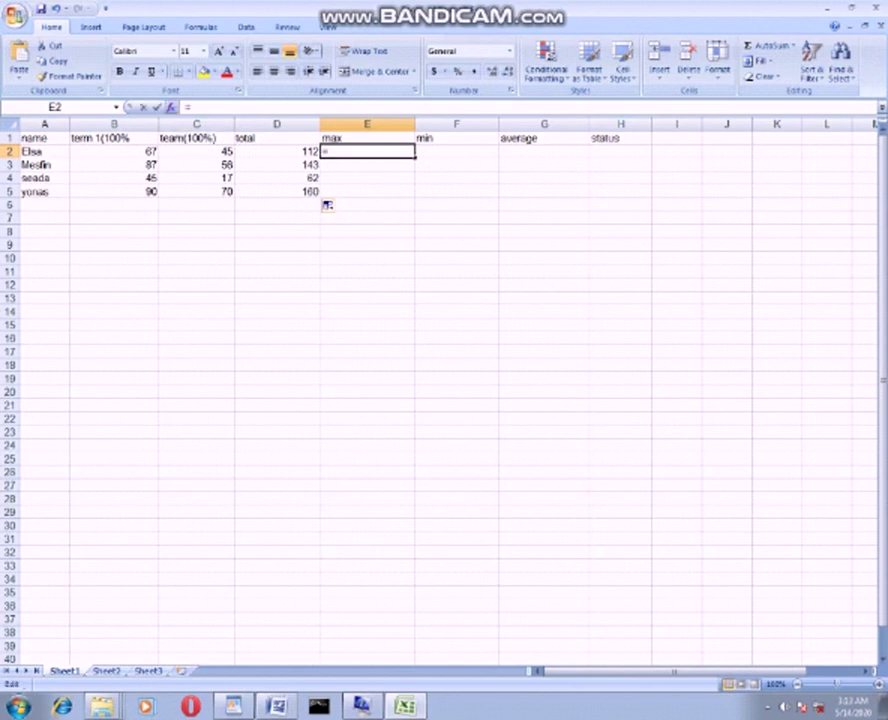
pyautogui.hotkey('shift', 'F3')
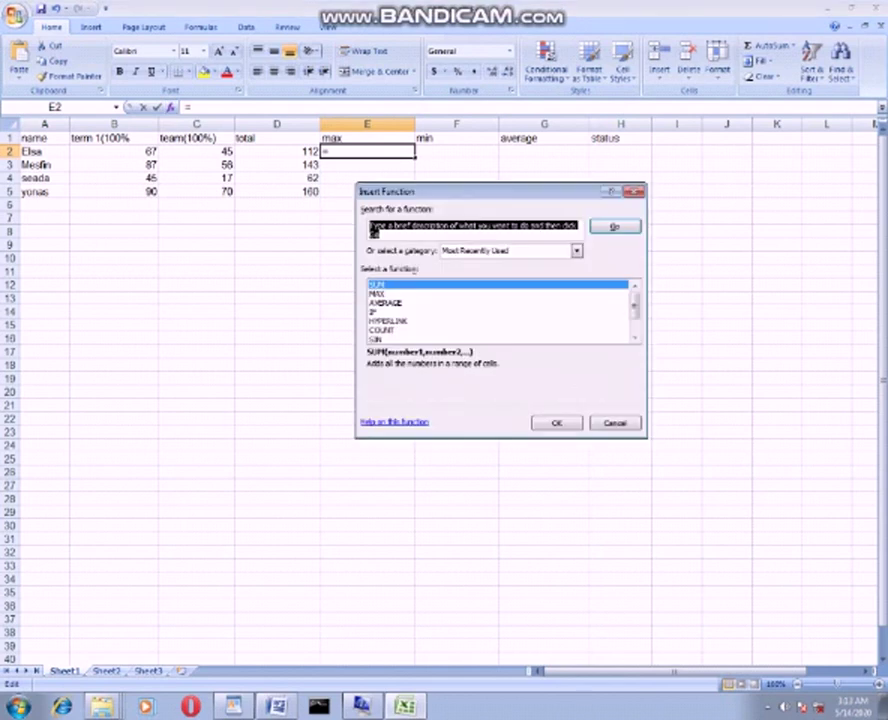
pyautogui.click(376, 293)
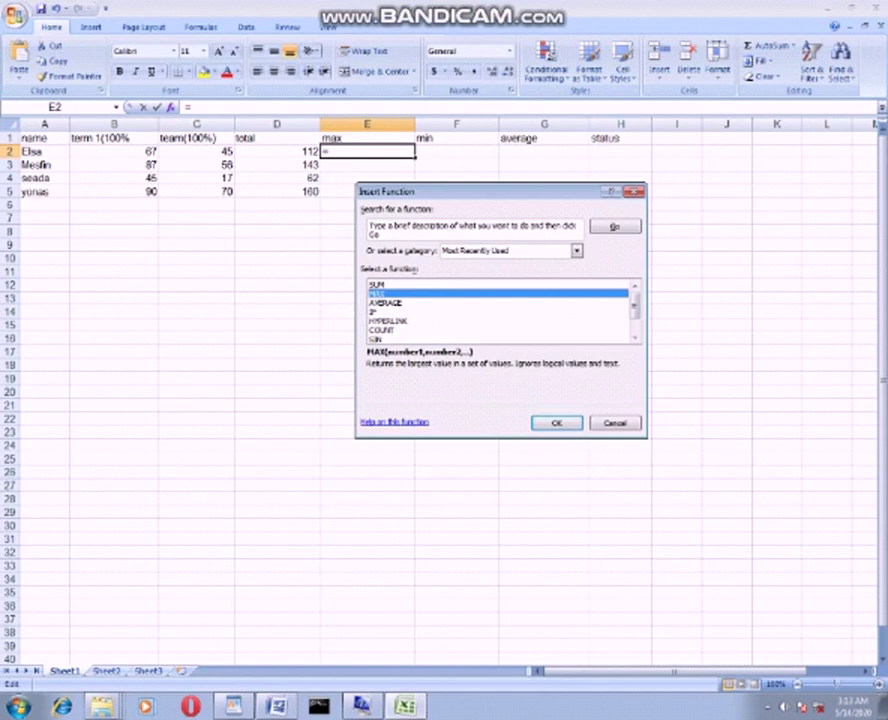
pyautogui.doubleClick(376, 293)
pyautogui.click(113, 150)
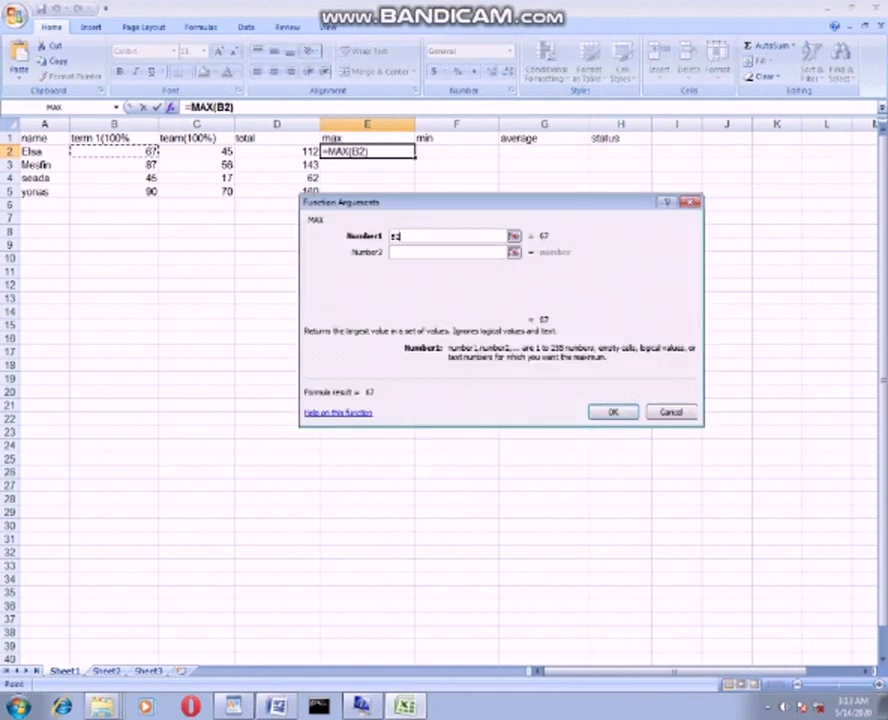
pyautogui.moveTo(152, 150); pyautogui.dragTo(229, 151)
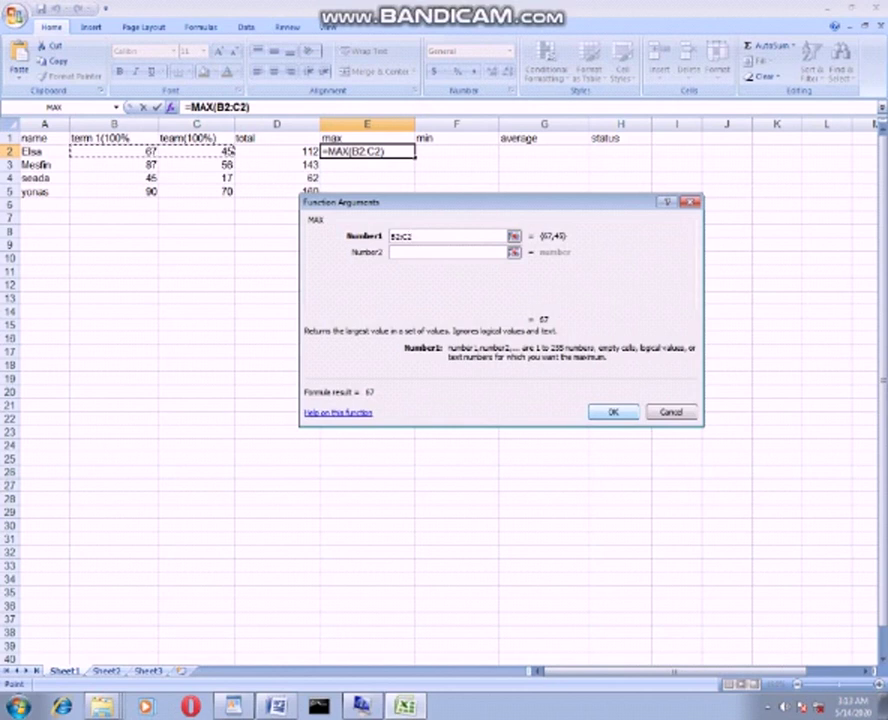
pyautogui.press('Return')
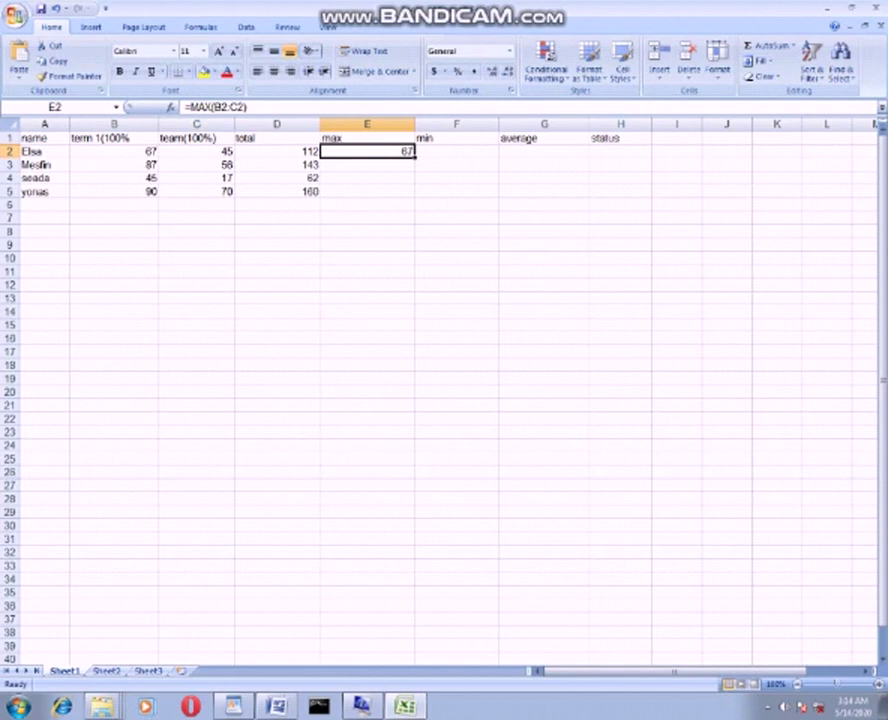
pyautogui.moveTo(415, 157); pyautogui.dragTo(415, 197)
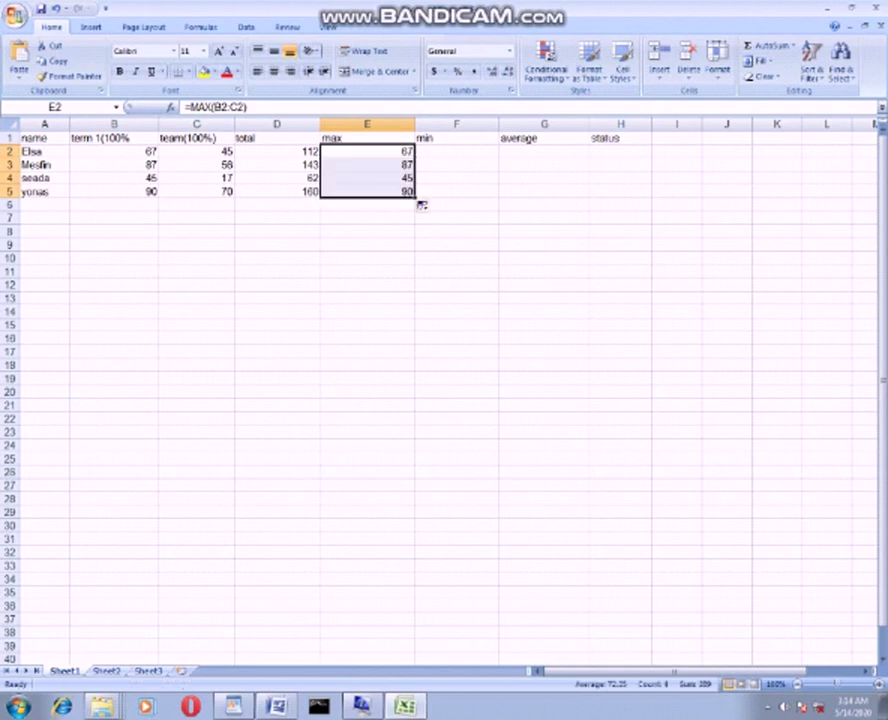
# Step: Review the max formula and marks, then start a MIN function in C2 by searching 'min'
pyautogui.click(456, 138)
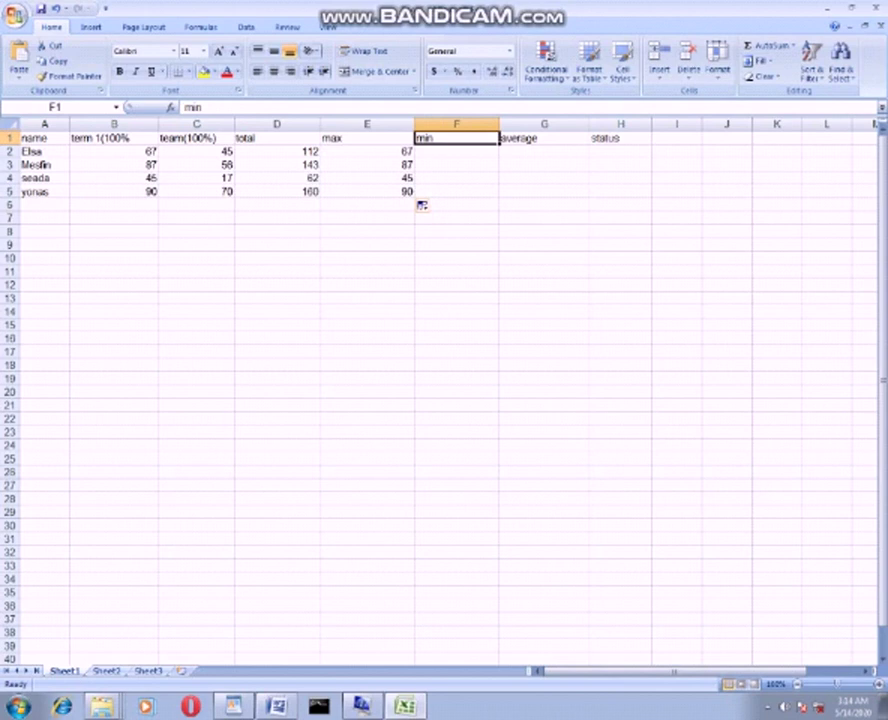
pyautogui.click(367, 151)
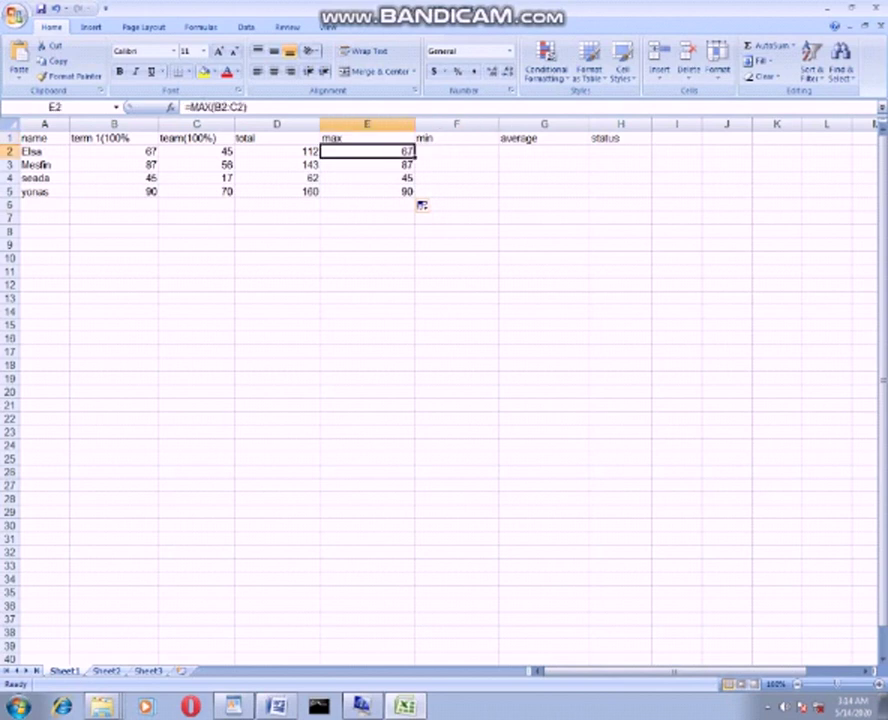
pyautogui.click(196, 164)
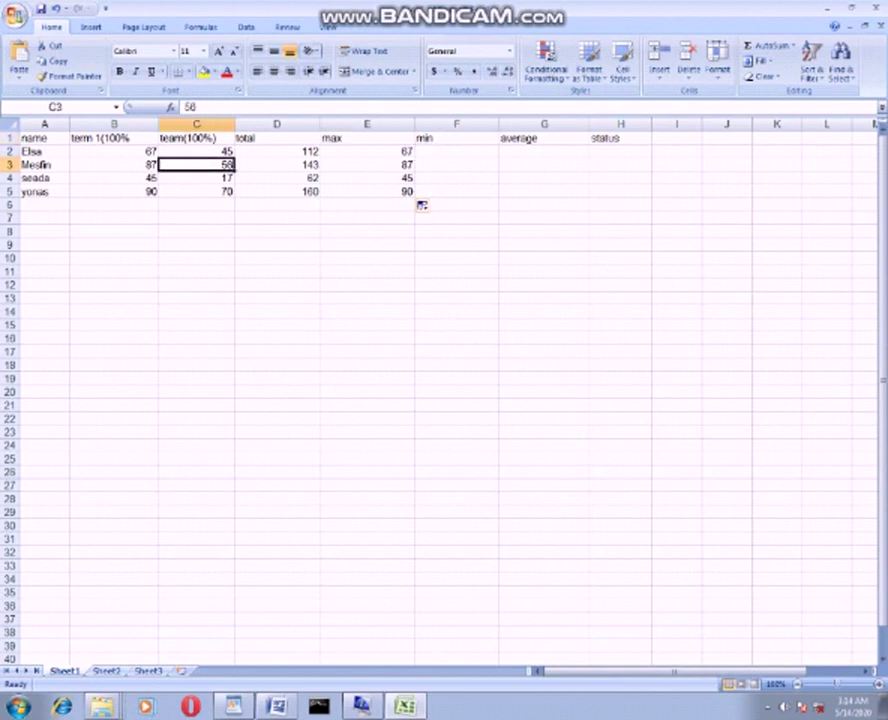
pyautogui.click(196, 151)
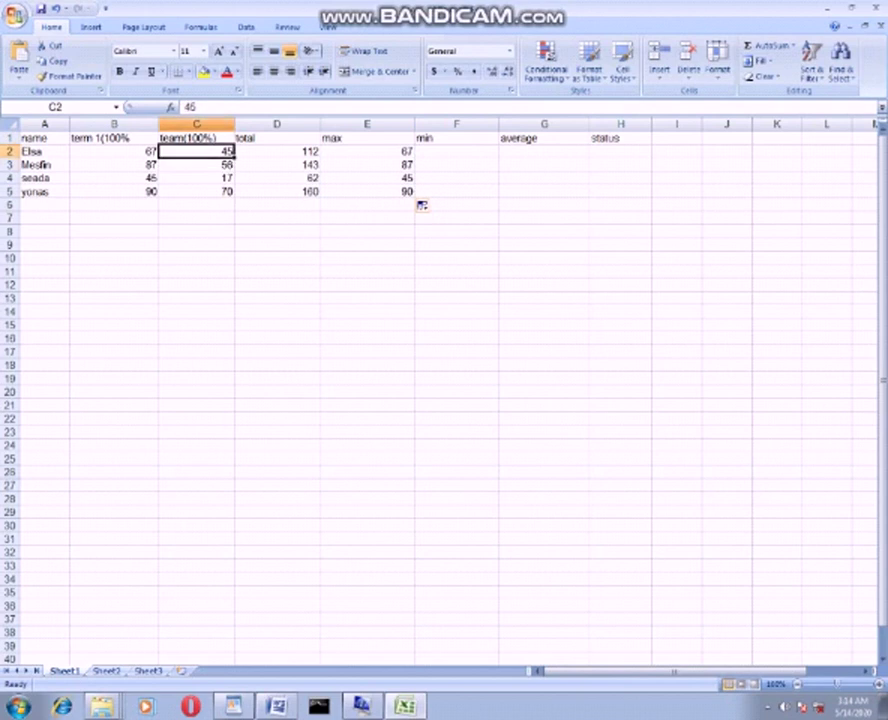
pyautogui.click(172, 107)
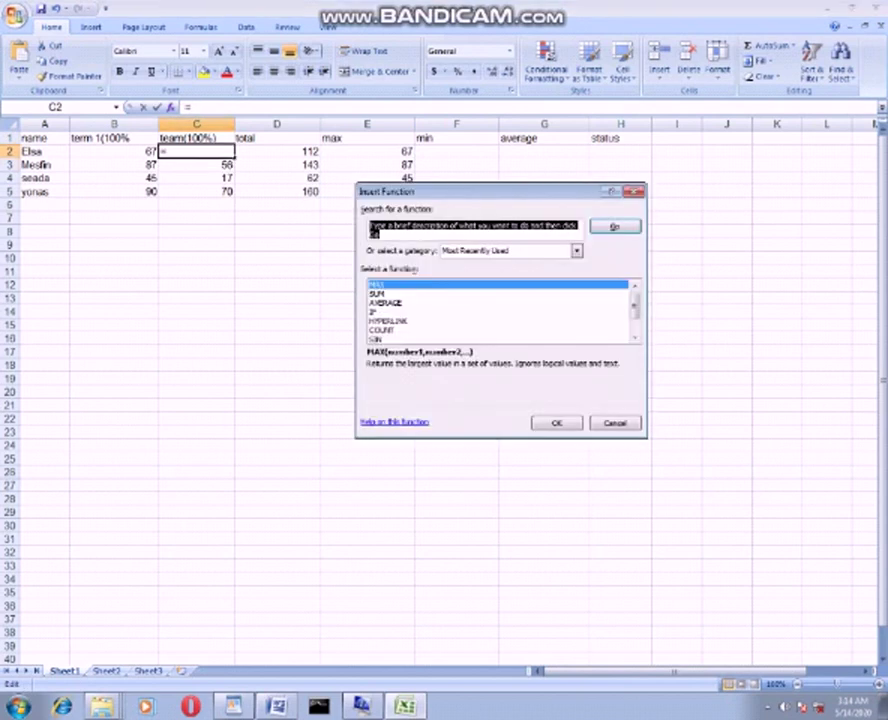
pyautogui.scroll(-1, 413, 270)
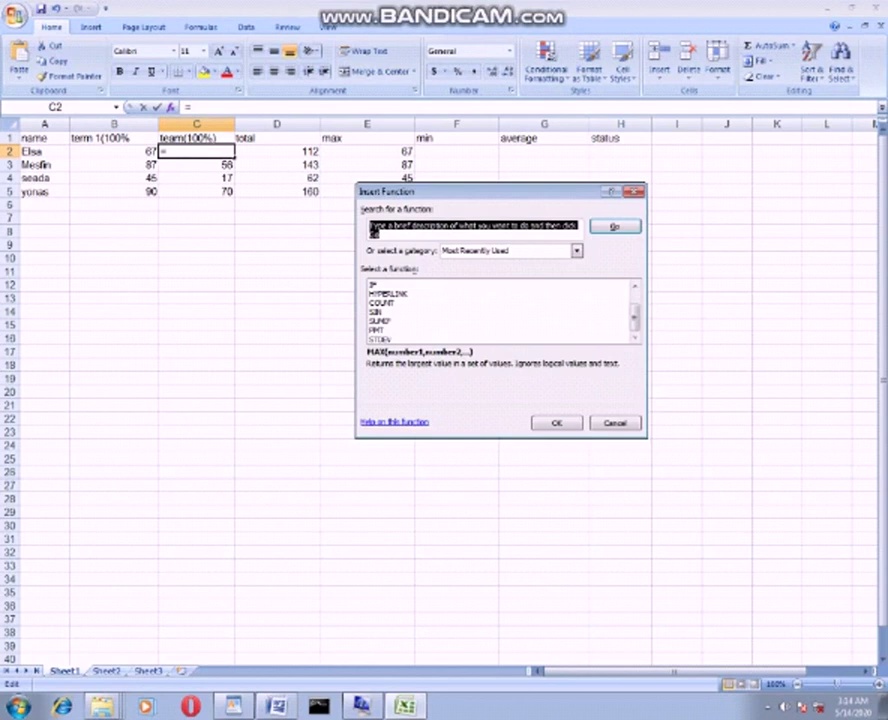
pyautogui.scroll(1, 413, 270)
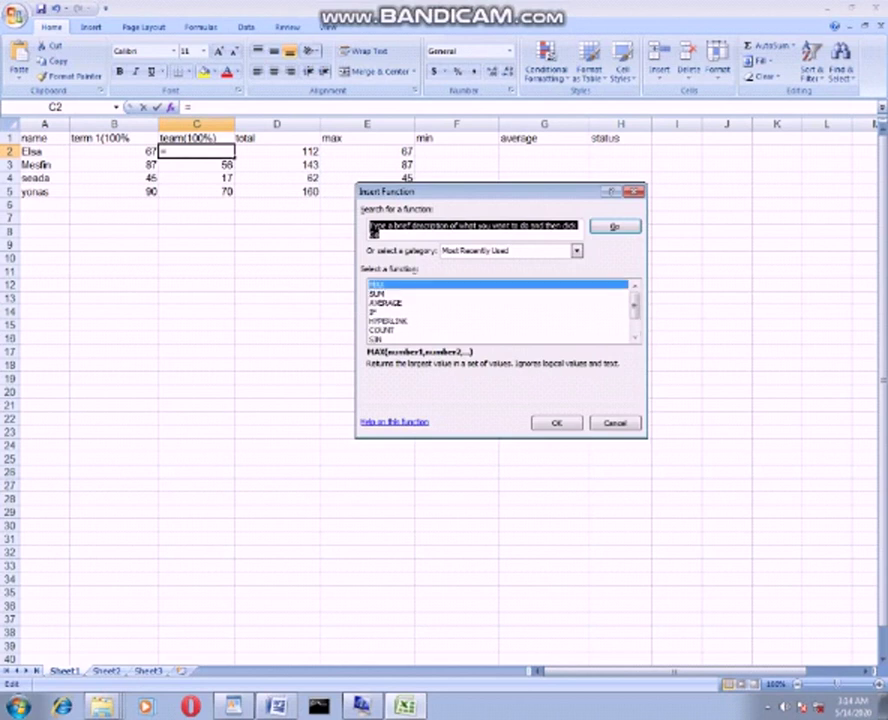
pyautogui.press('BackSpace')
pyautogui.write('min')
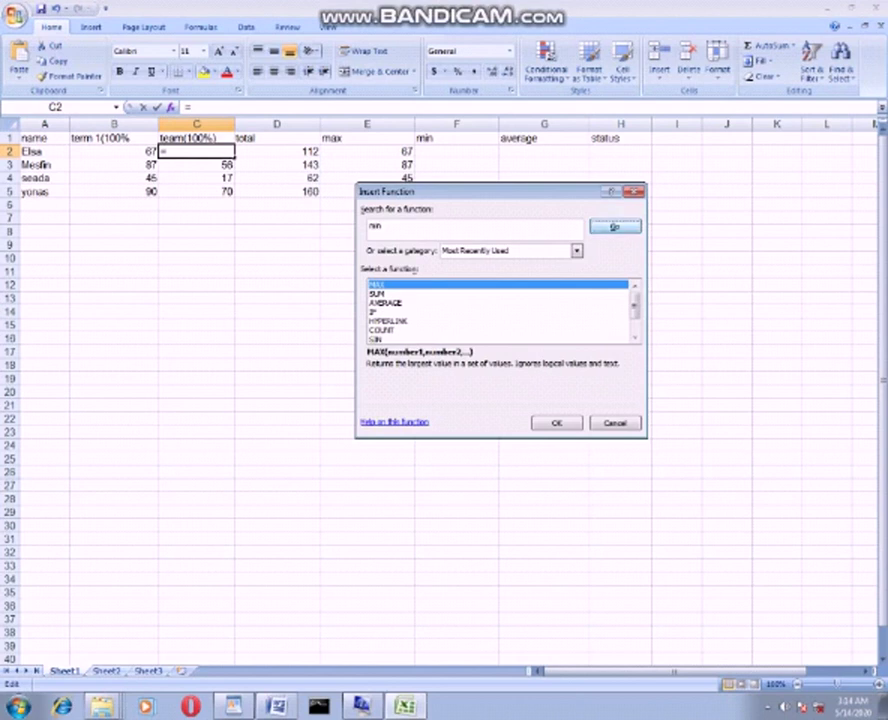
pyautogui.press('Return')
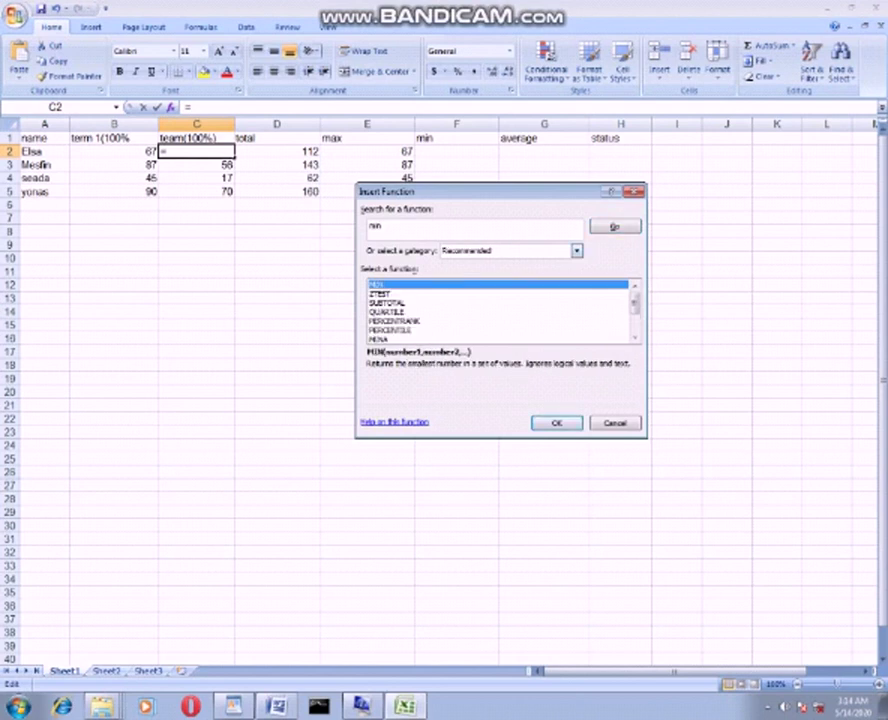
pyautogui.press('Return')
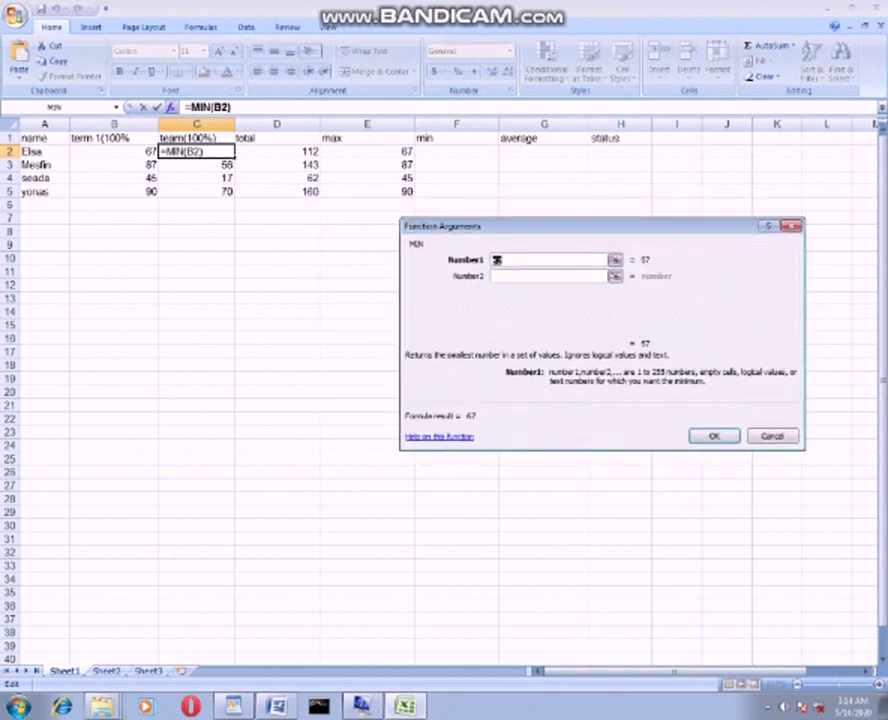
# Step: Cancel the misplaced MIN formula in C2 and open the function list for F2 instead
pyautogui.write('c2')
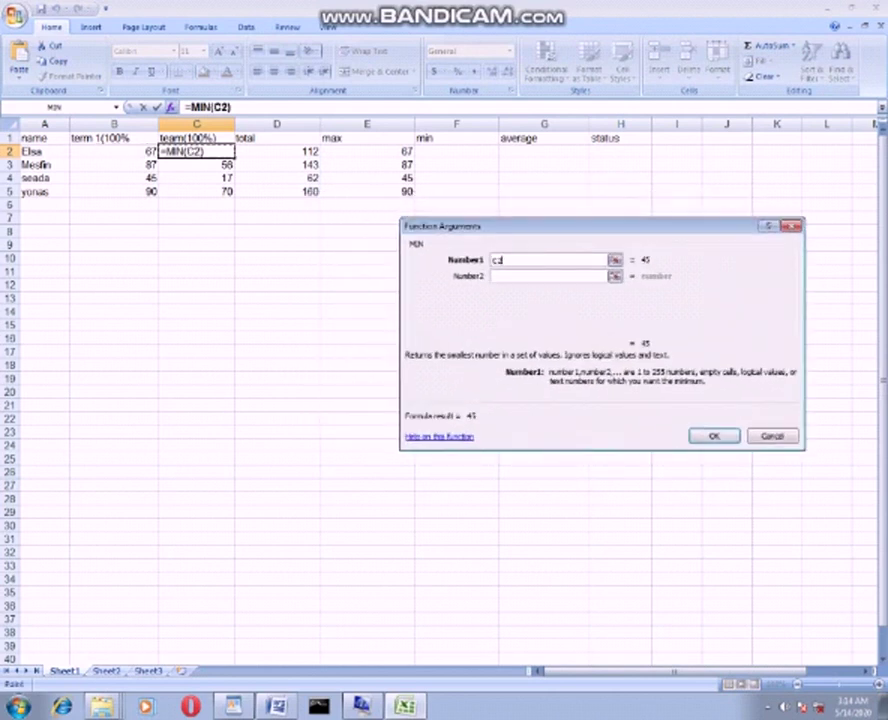
pyautogui.press('BackSpace')
pyautogui.press('BackSpace')
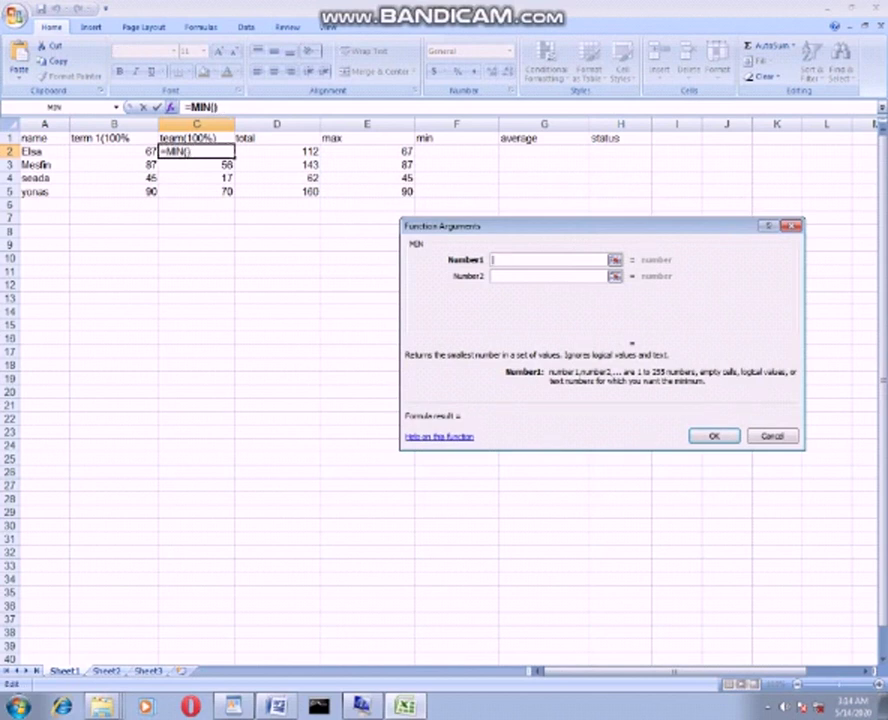
pyautogui.click(456, 150)
pyautogui.press('BackSpace')
pyautogui.press('BackSpace')
pyautogui.write('c2')
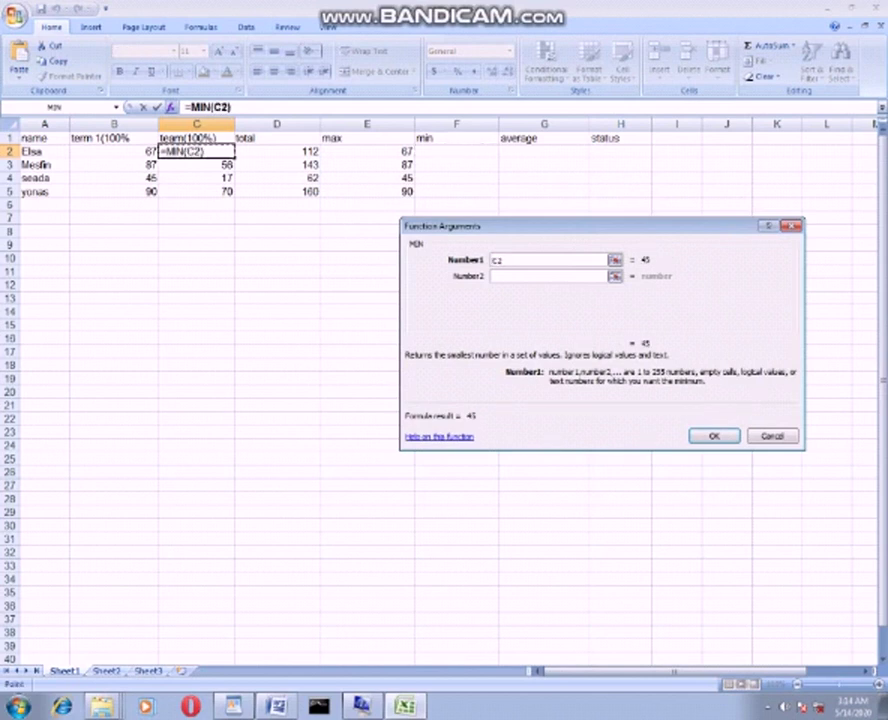
pyautogui.press('BackSpace')
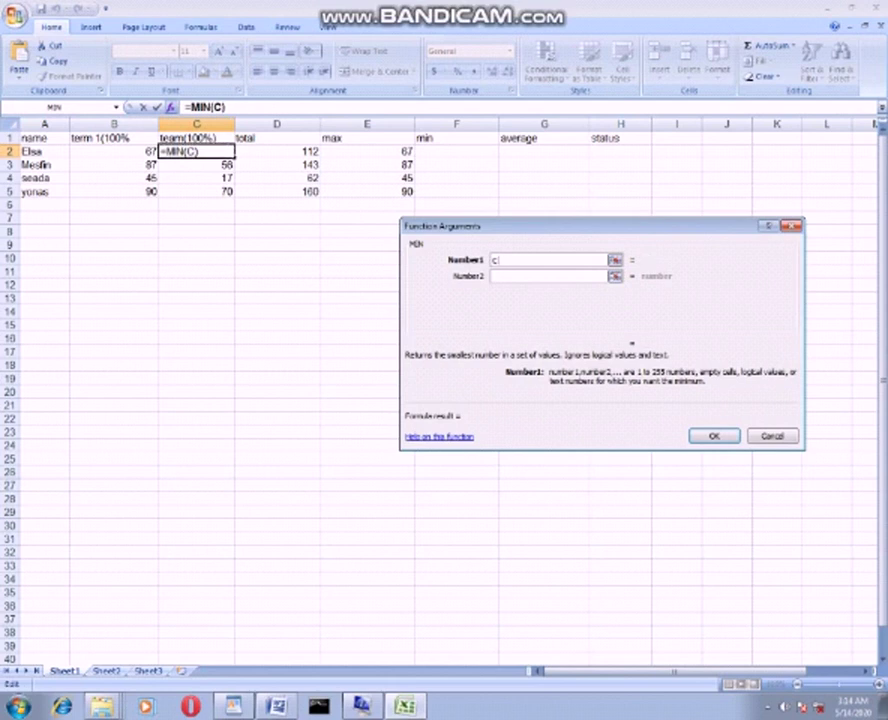
pyautogui.press('Escape')
pyautogui.hotkey('shift', 'F3')
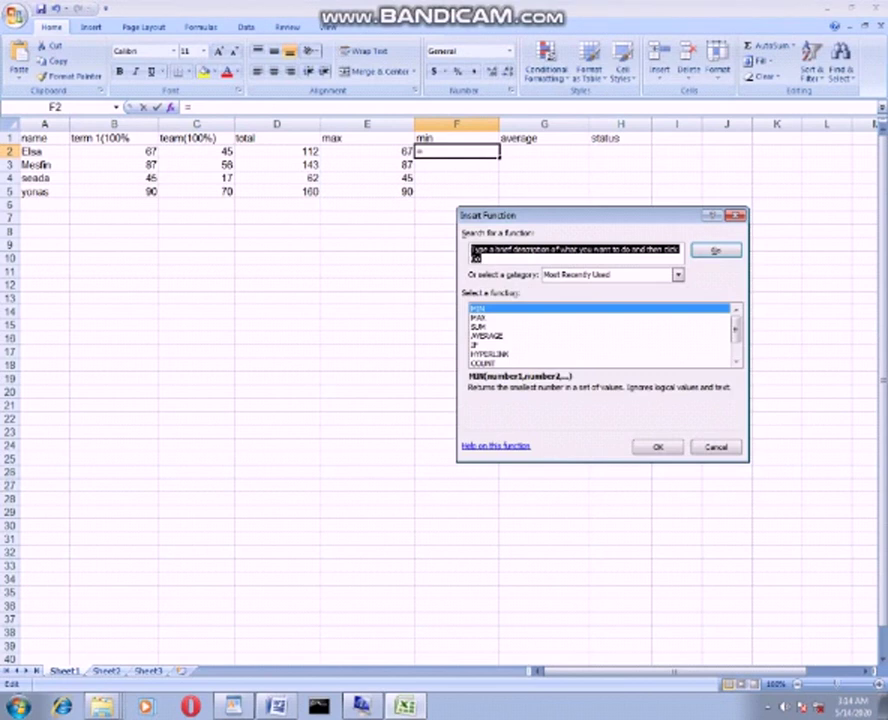
# Step: Enter =MIN(B2:C2) in F2 and fill it down to F5: 45, 56, 17, 70
pyautogui.press('Return')
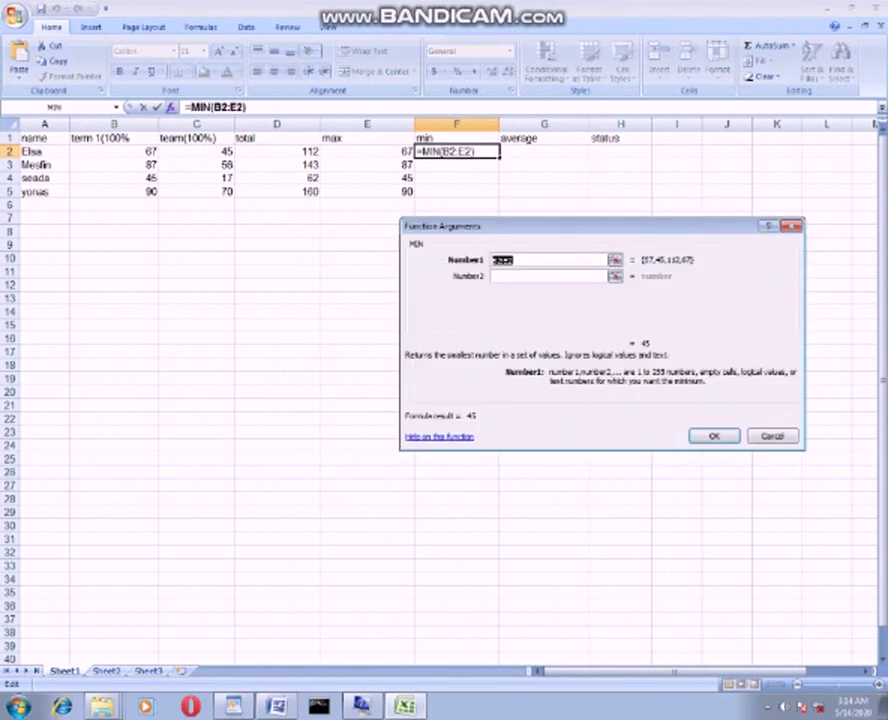
pyautogui.moveTo(100, 151); pyautogui.dragTo(232, 151)
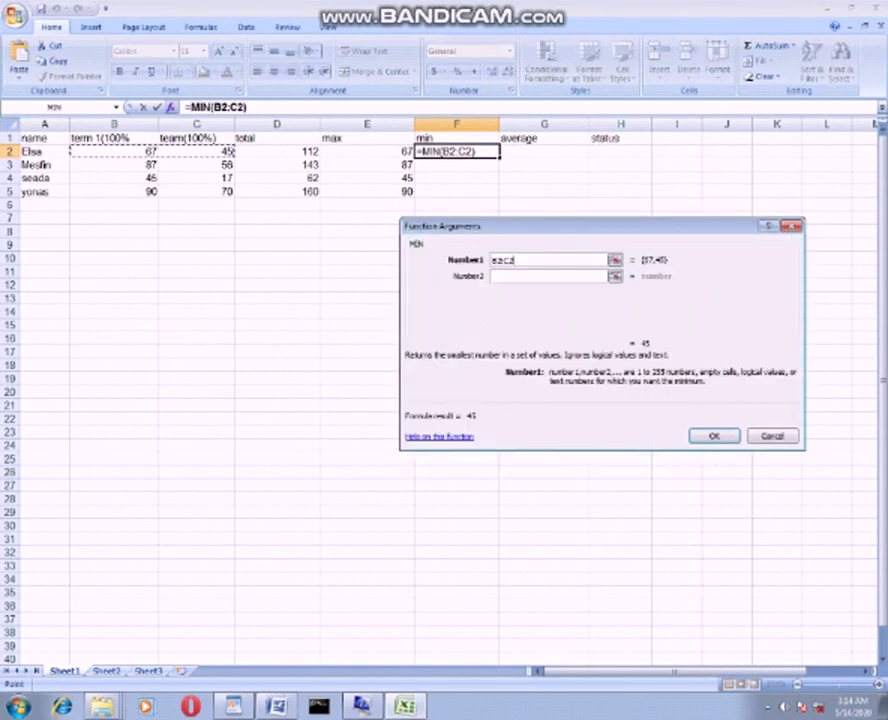
pyautogui.press('Return')
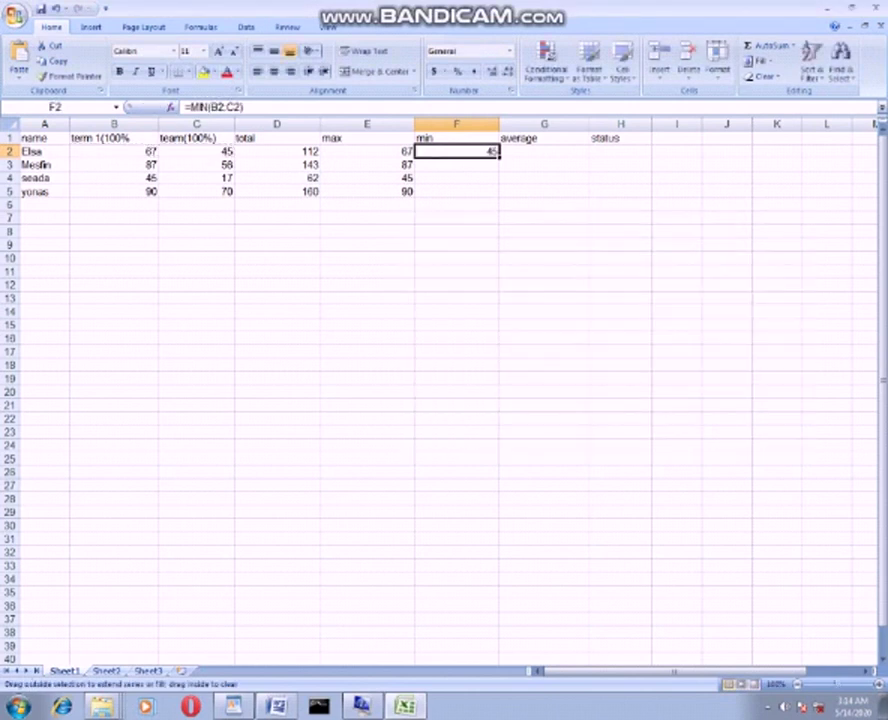
pyautogui.moveTo(498, 157); pyautogui.dragTo(498, 166)
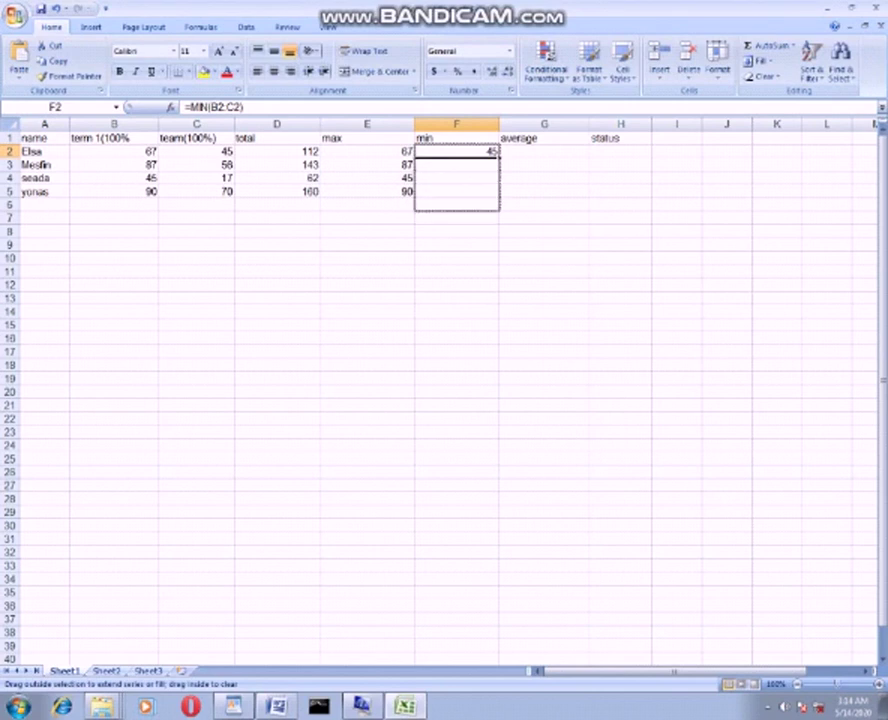
pyautogui.moveTo(498, 168); pyautogui.dragTo(505, 203)
pyautogui.click(544, 151)
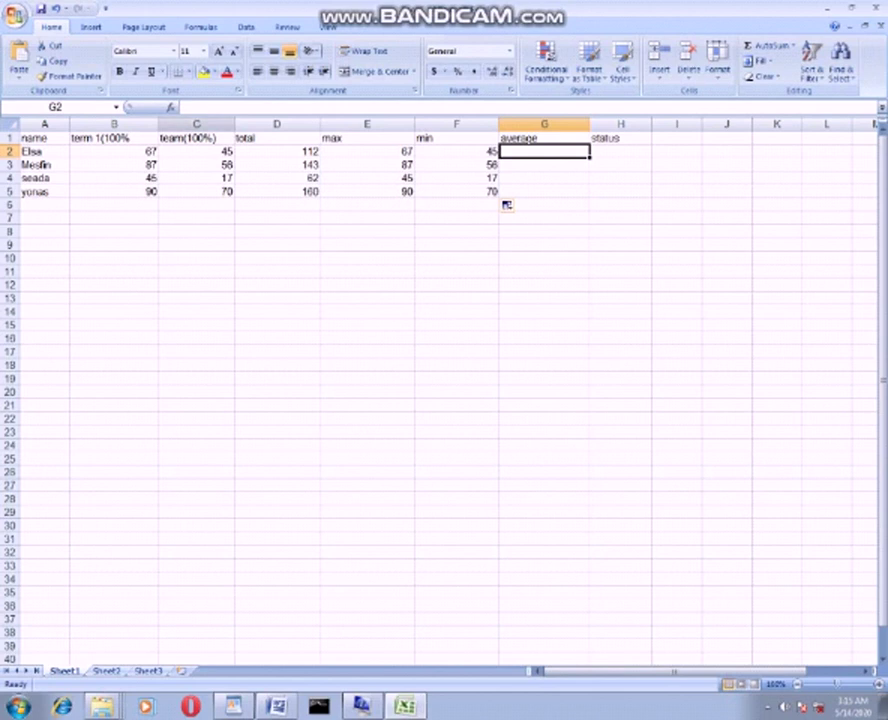
# Step: Enter =AVERAGE(B2:C2) in G2 and fill it down to G5: 56, 71.5, 31, 80
pyautogui.write('=')
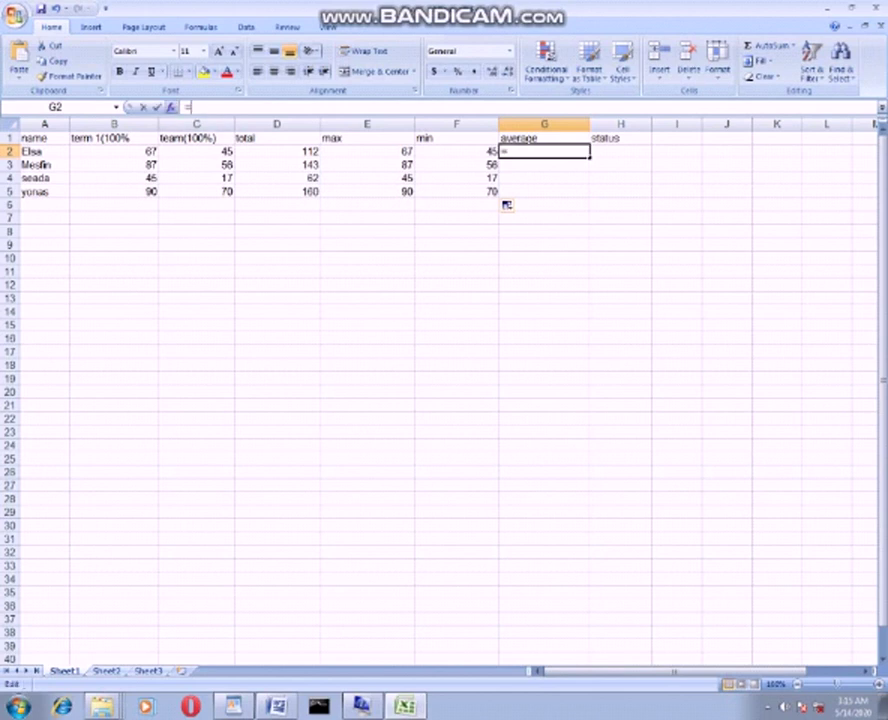
pyautogui.hotkey('shift', 'F3')
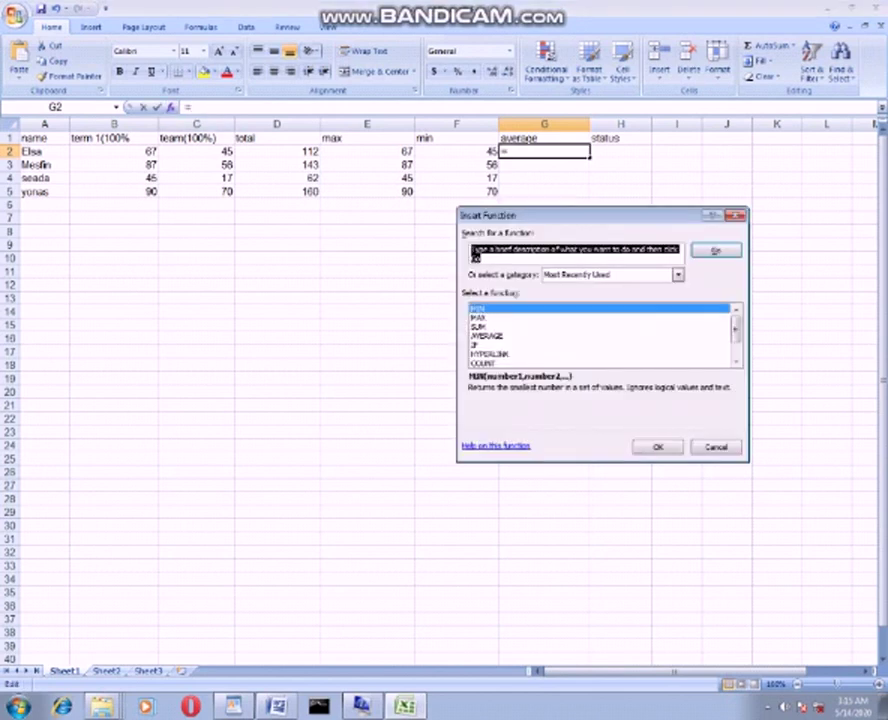
pyautogui.click(490, 336)
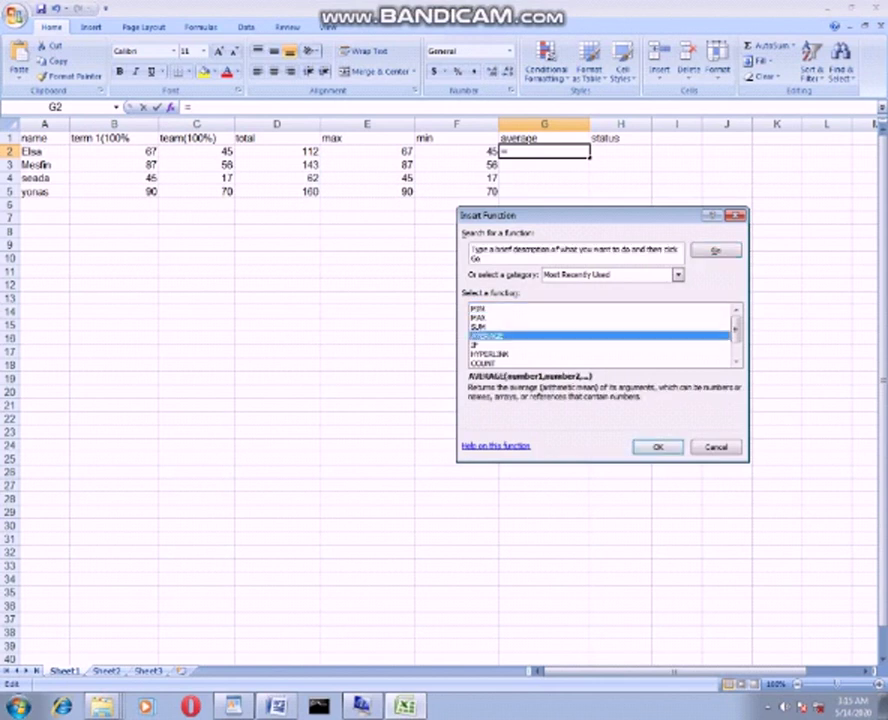
pyautogui.press('Return')
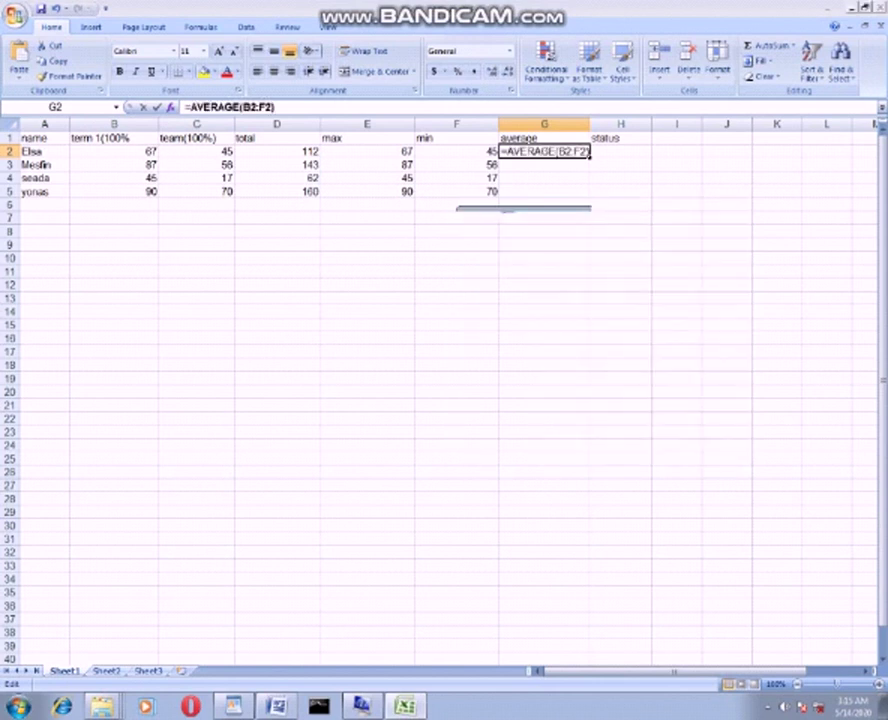
pyautogui.moveTo(90, 151); pyautogui.dragTo(230, 151)
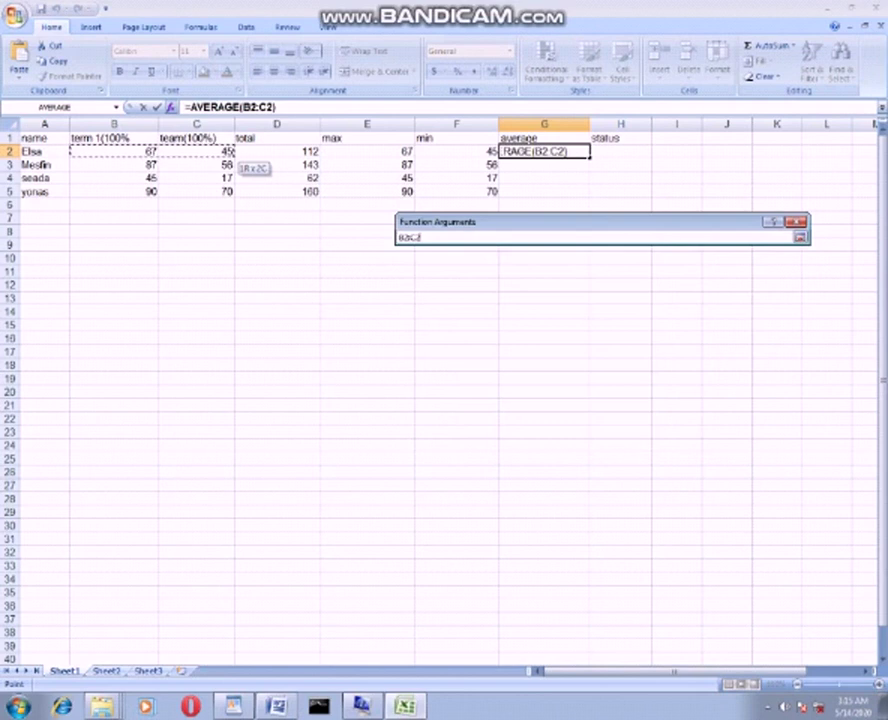
pyautogui.press('Return')
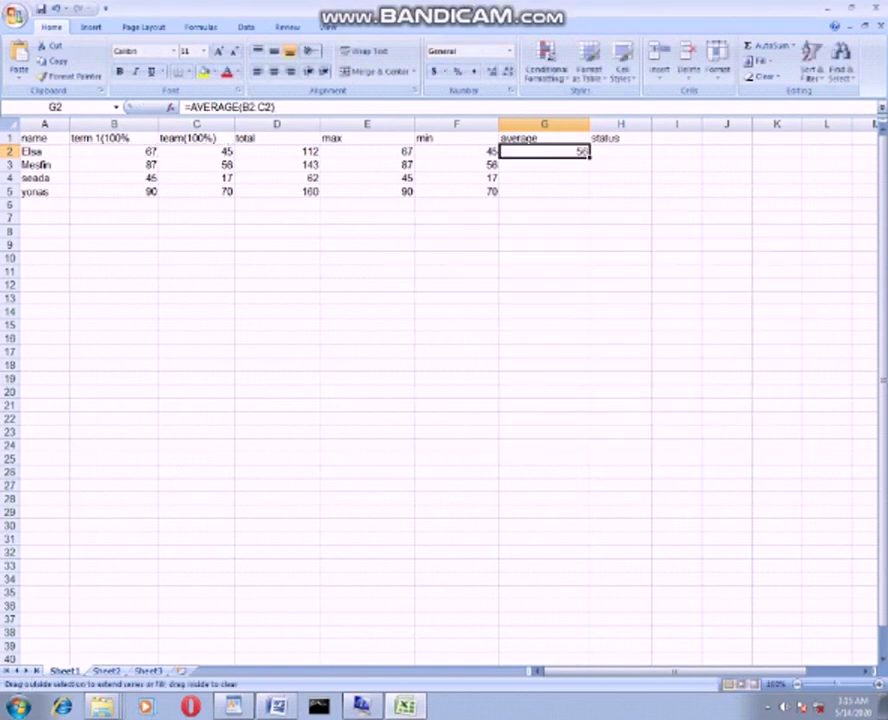
pyautogui.moveTo(589, 157); pyautogui.dragTo(590, 192)
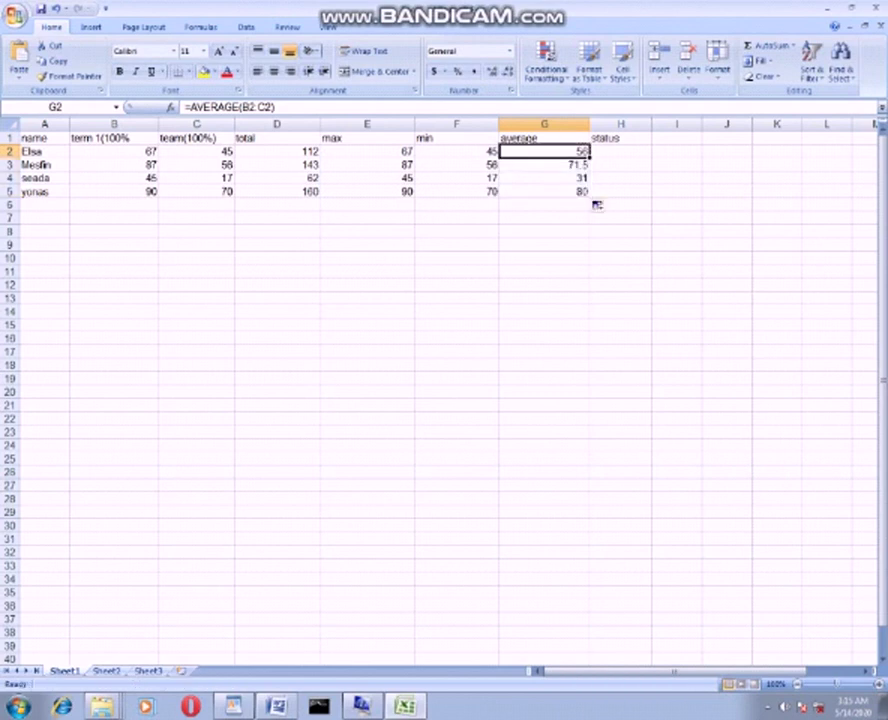
pyautogui.click(620, 151)
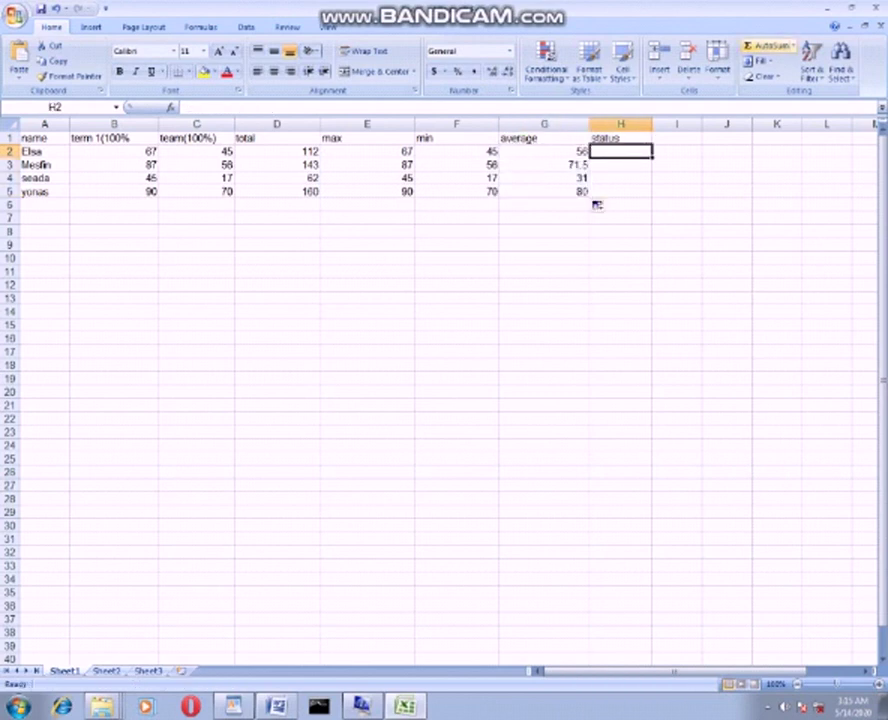
# Step: Restore and lower the Excel window, then minimise the Word copy so the WordPad task table shows
pyautogui.doubleClick(590, 5)
pyautogui.moveTo(560, 367); pyautogui.dragTo(569, 578)
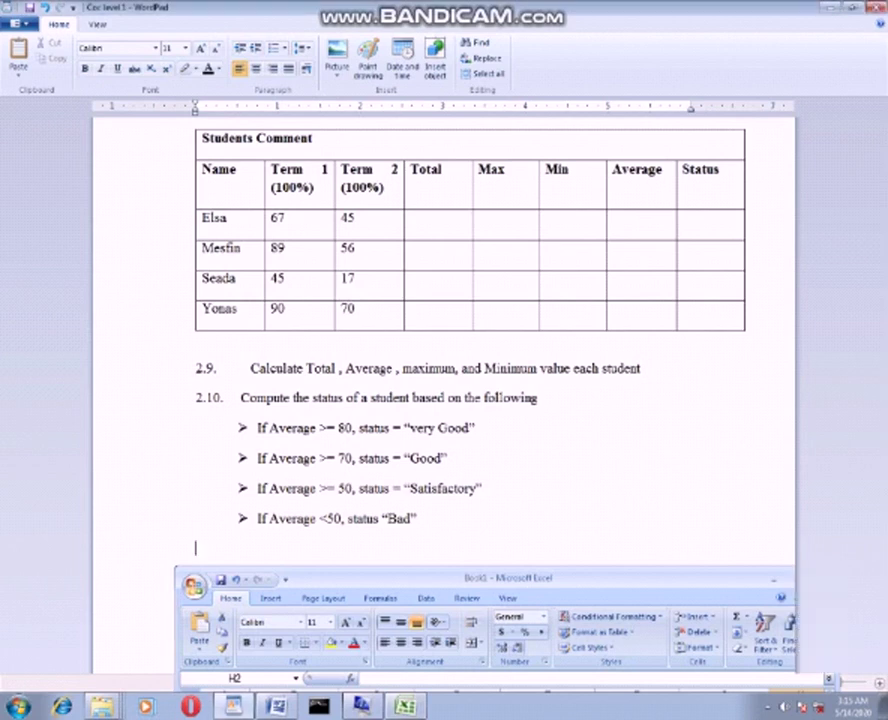
pyautogui.press('super+Down')
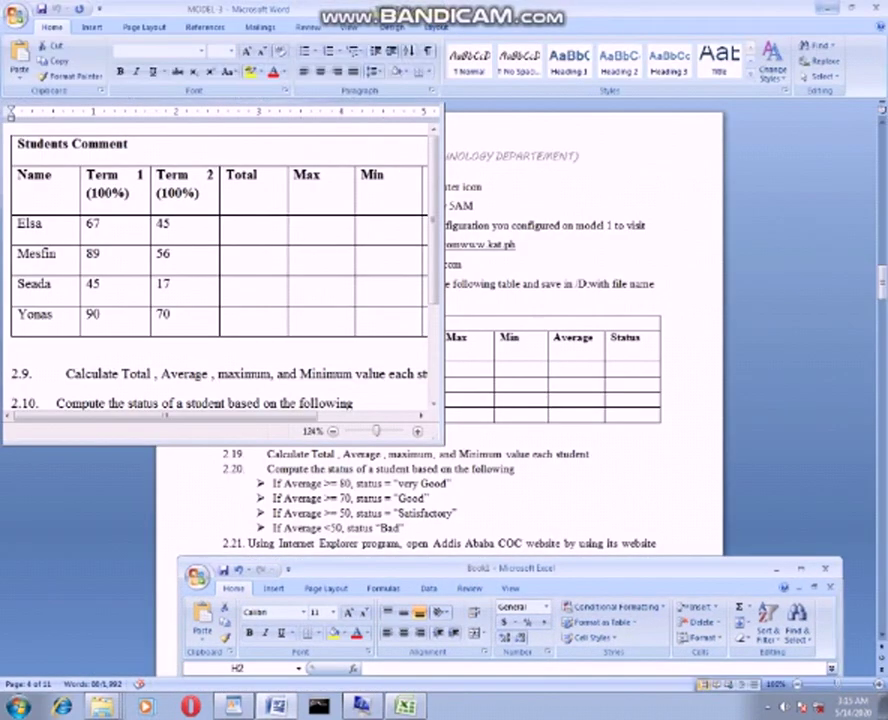
pyautogui.press('super+Down')
pyautogui.press('super+Down')
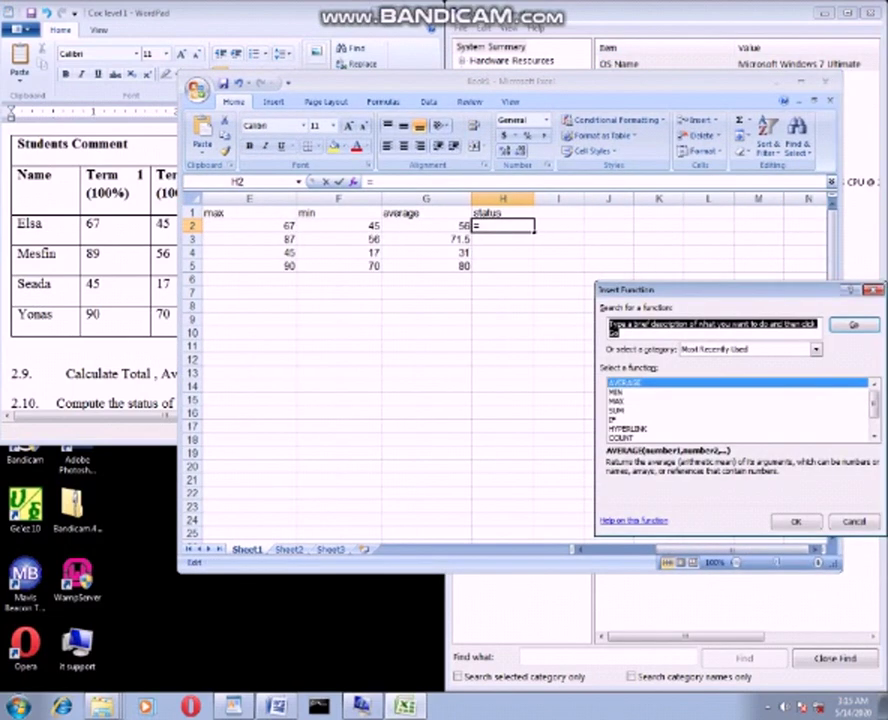
# Step: Start an IF in H2 with the logical test G2>=80, checking the criteria in WordPad
pyautogui.click(620, 419)
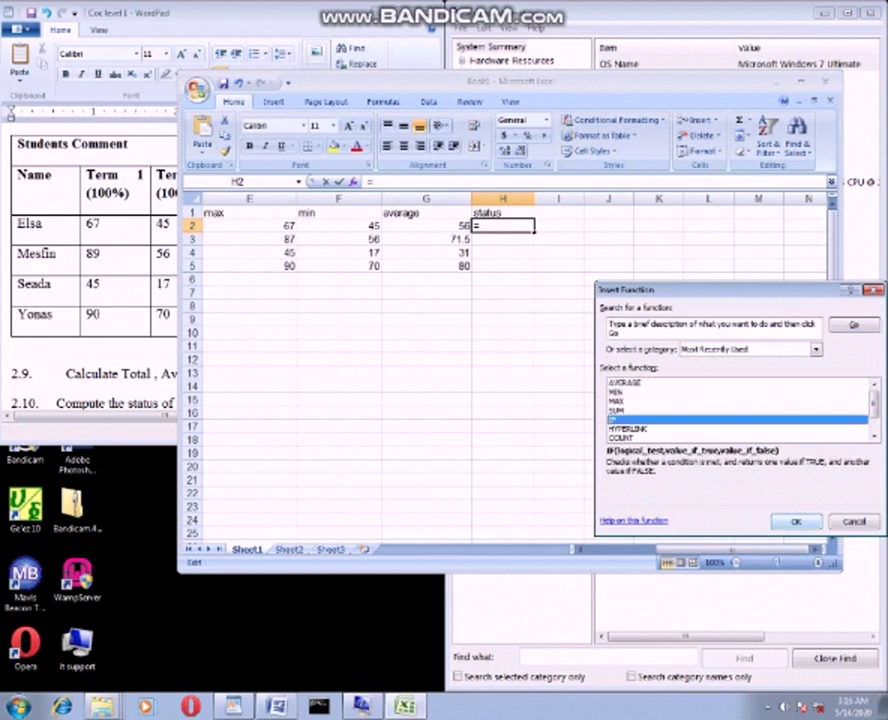
pyautogui.press('Return')
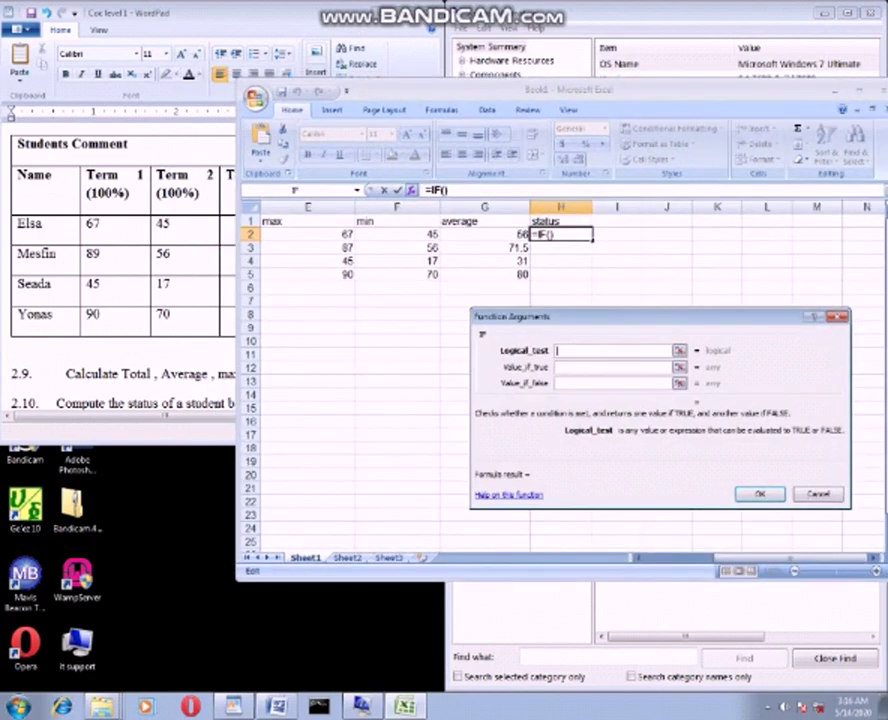
pyautogui.click(485, 233)
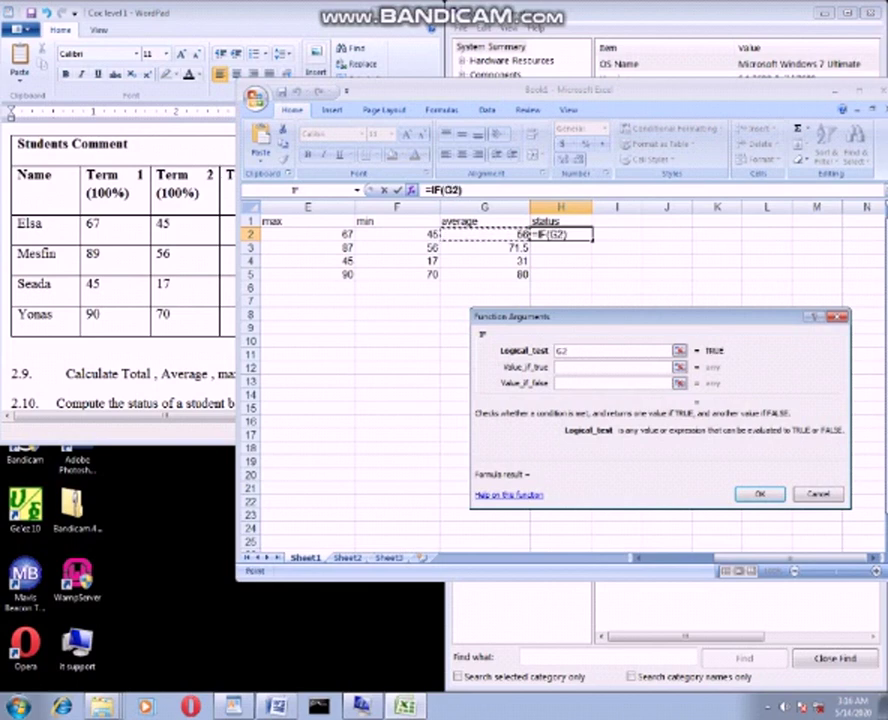
pyautogui.write('>')
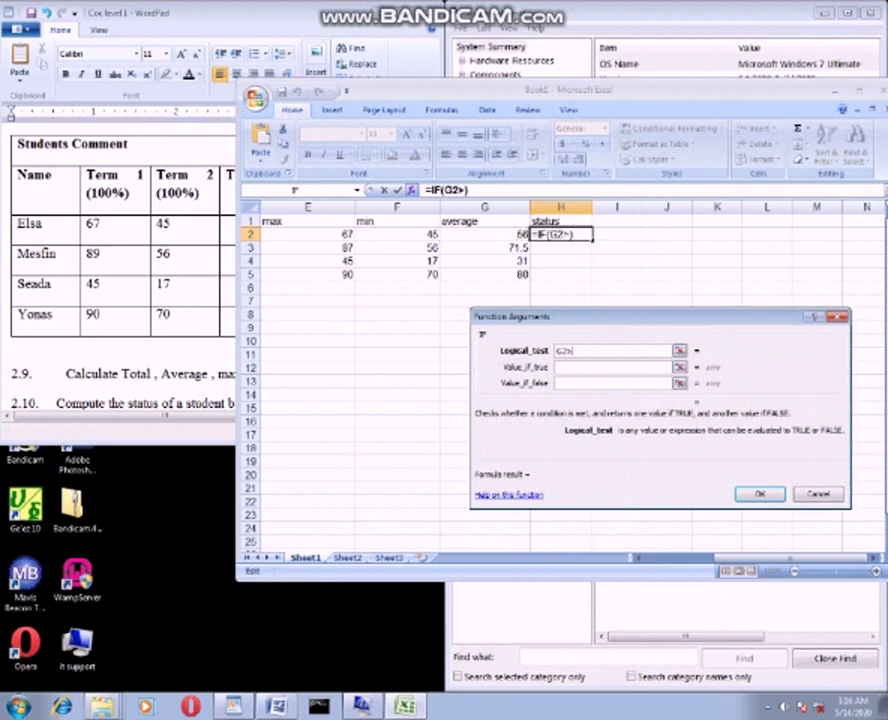
pyautogui.hotkey('alt', 'Tab')
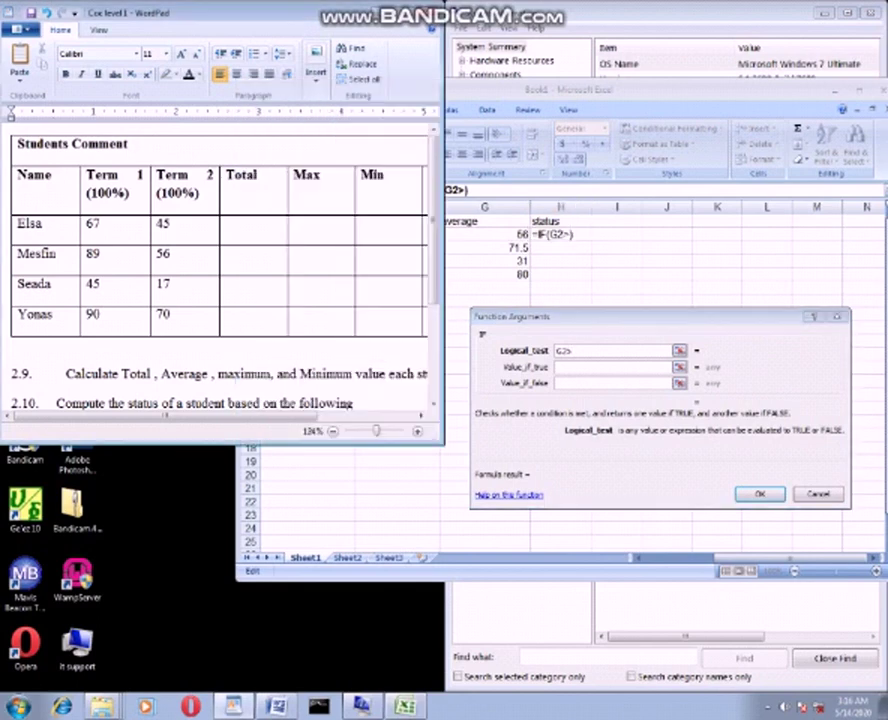
pyautogui.scroll(-1, 220, 270)
pyautogui.scroll(-2, 220, 270)
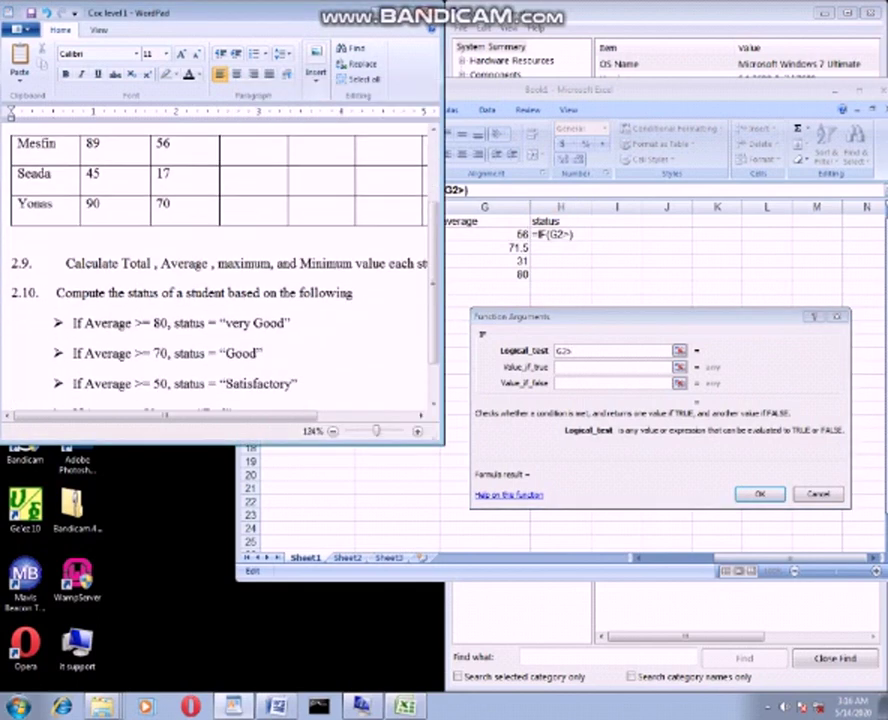
pyautogui.hotkey('alt', 'Tab')
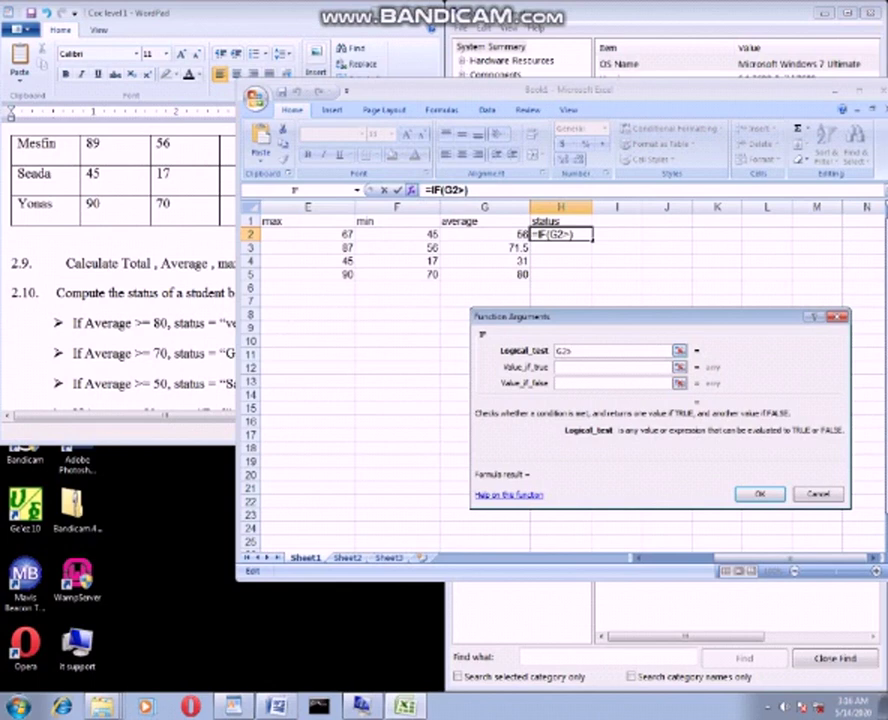
pyautogui.write('=80')
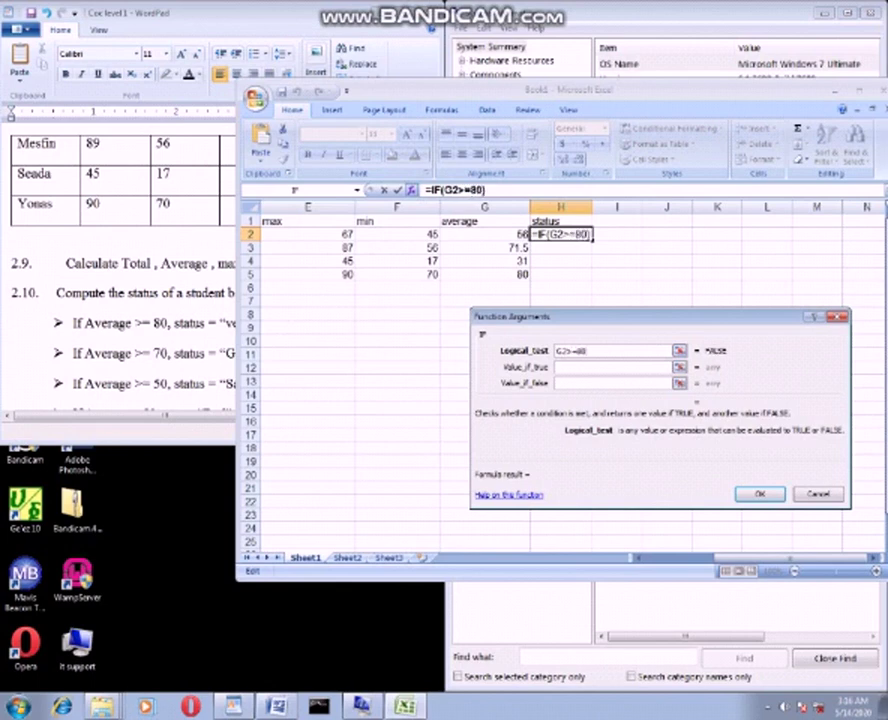
# Step: Set the IF's true value to "vrery good" and begin a nested IF as the false value
pyautogui.click(613, 367)
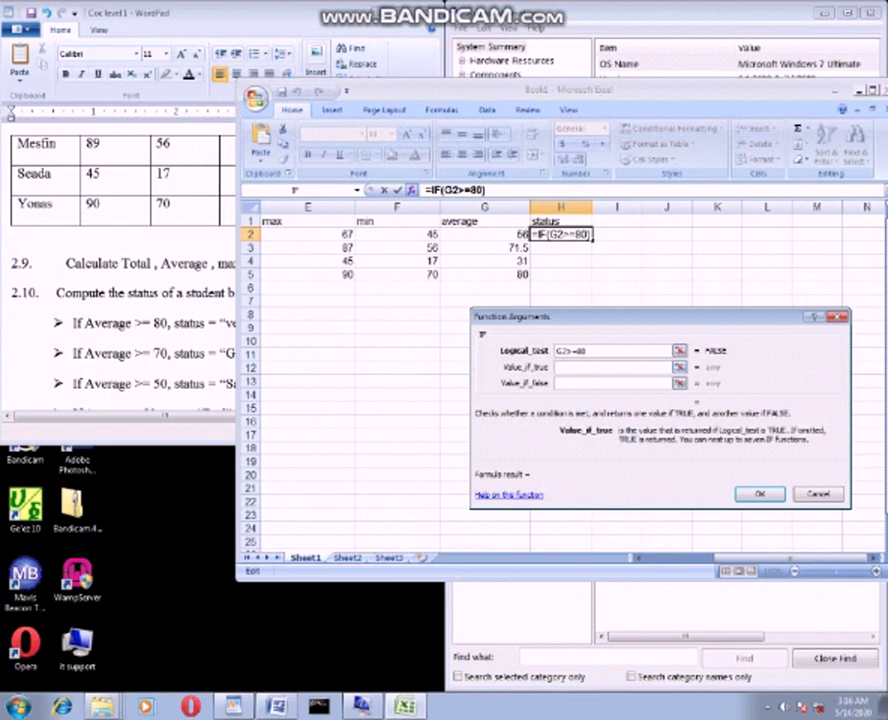
pyautogui.write('"')
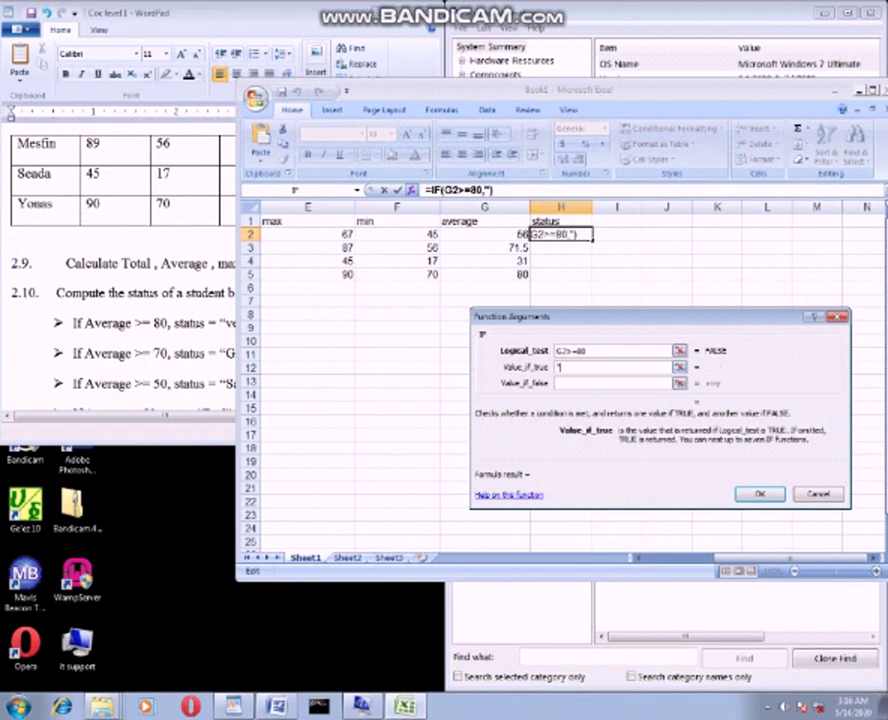
pyautogui.write('ve')
pyautogui.write('re')
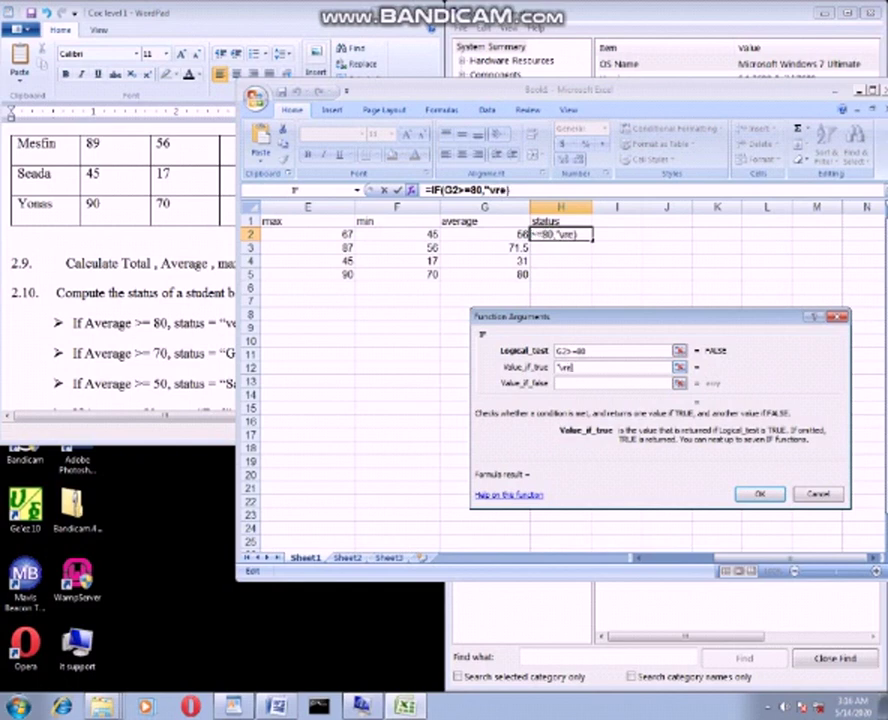
pyautogui.hotkey('alt', 'Tab')
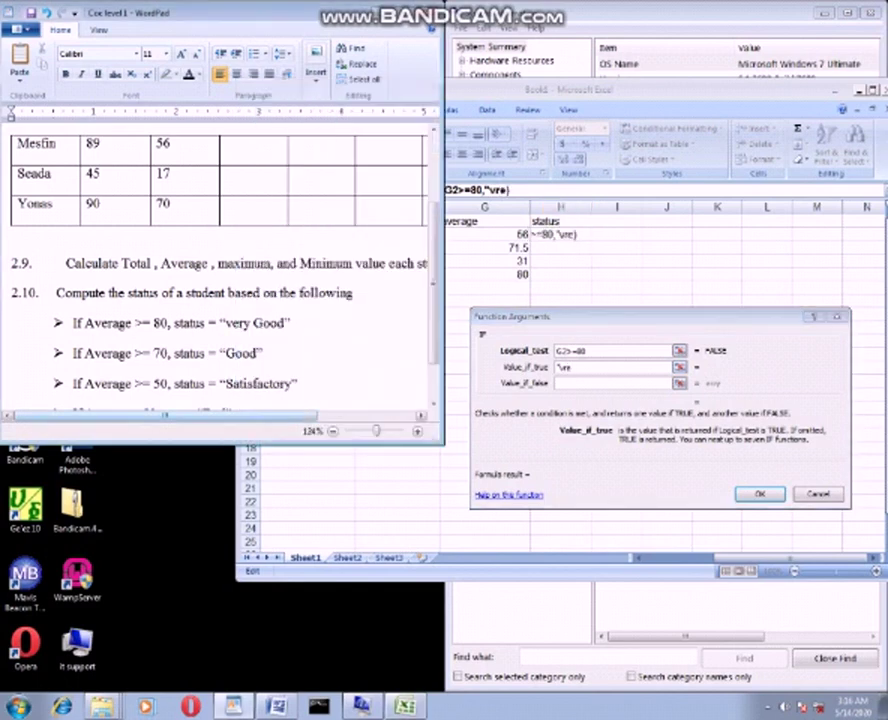
pyautogui.hotkey('alt', 'Tab')
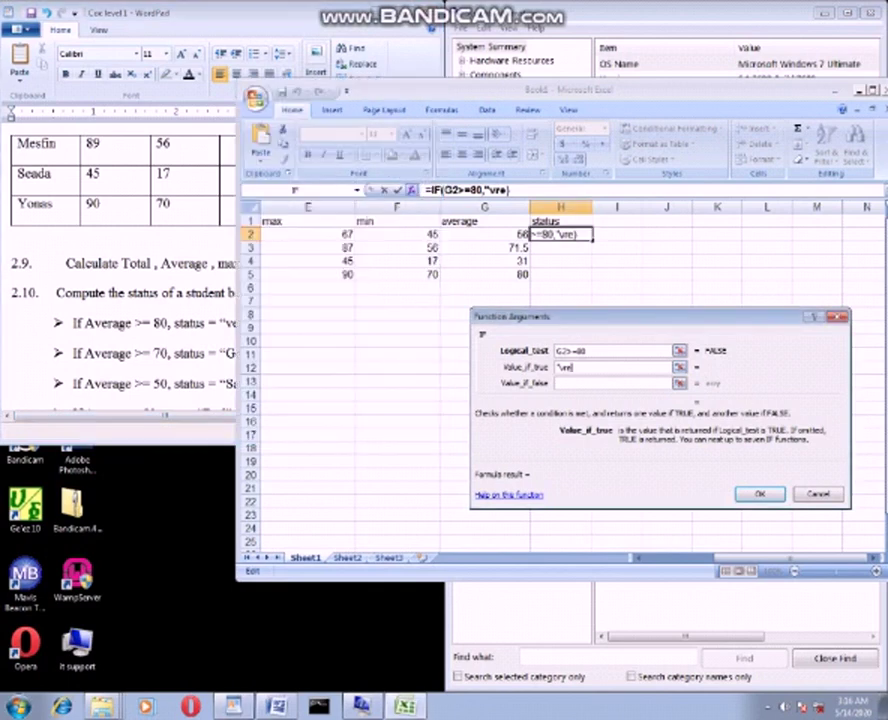
pyautogui.write('y')
pyautogui.press('BackSpace')
pyautogui.write('y good')
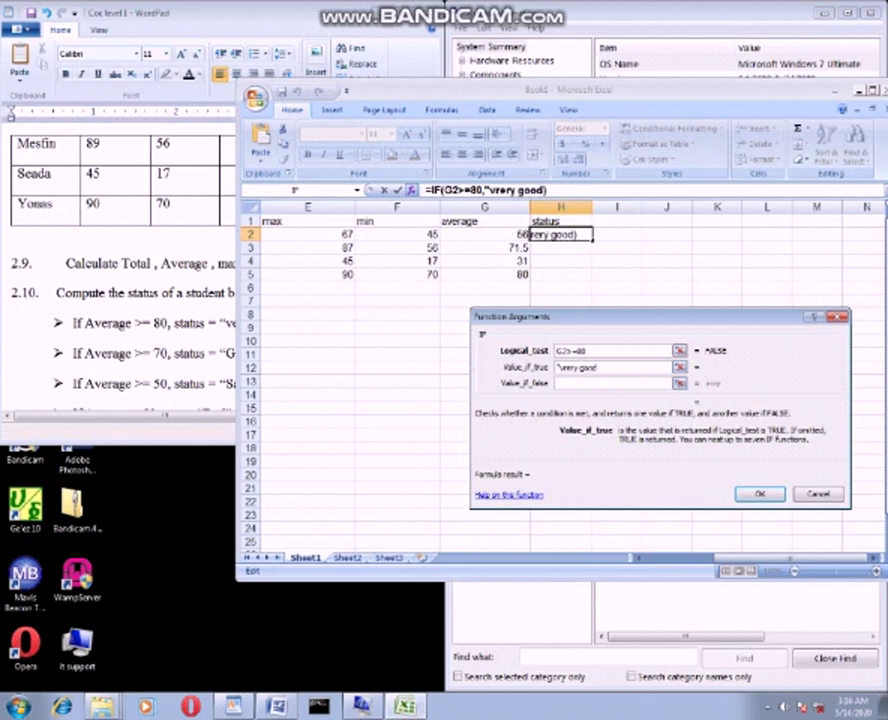
pyautogui.press('Tab')
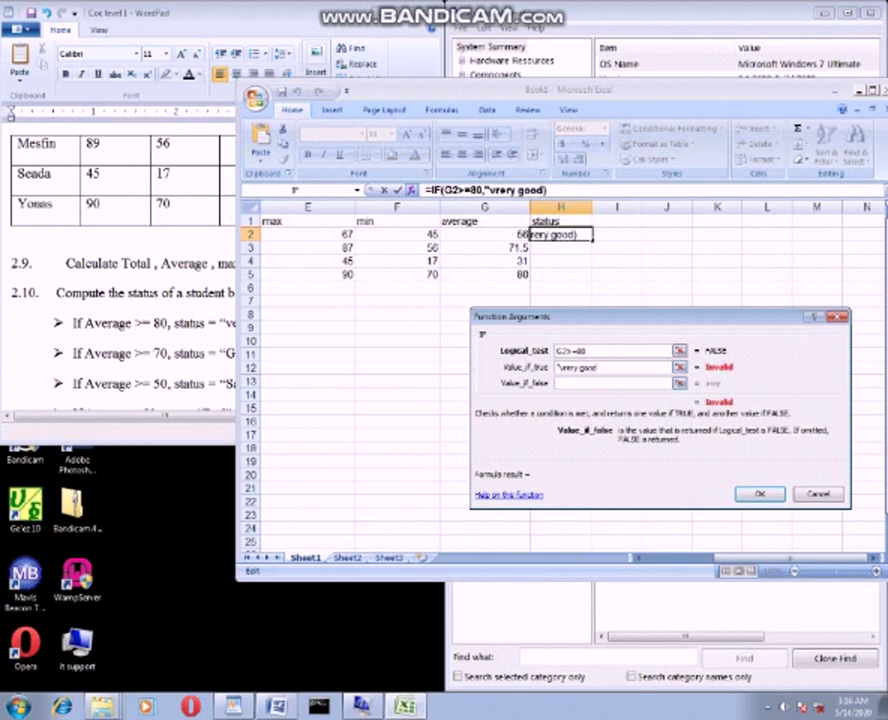
pyautogui.click(600, 367)
pyautogui.write('"')
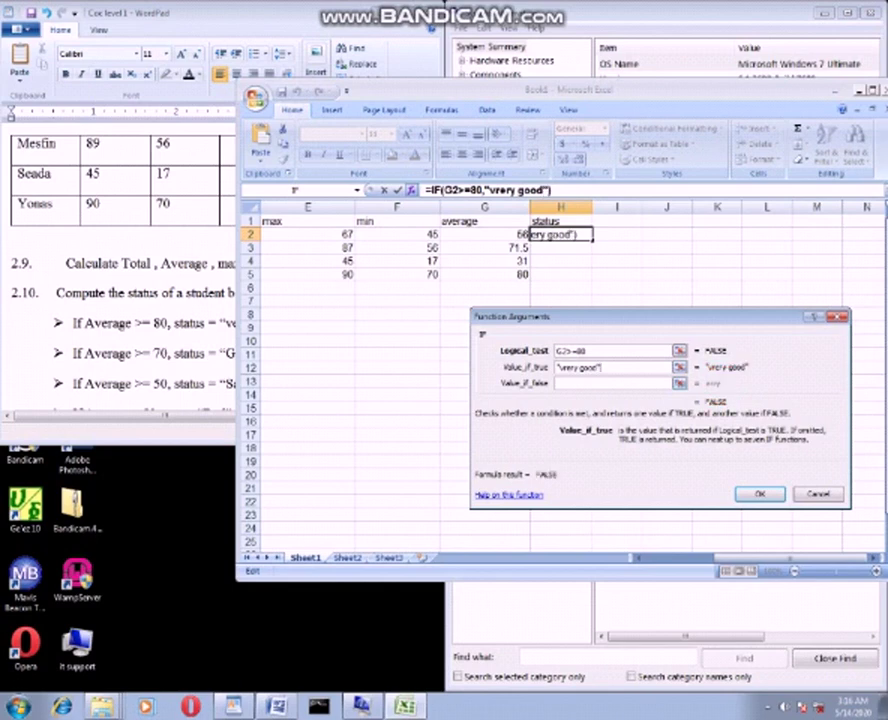
pyautogui.press('Tab')
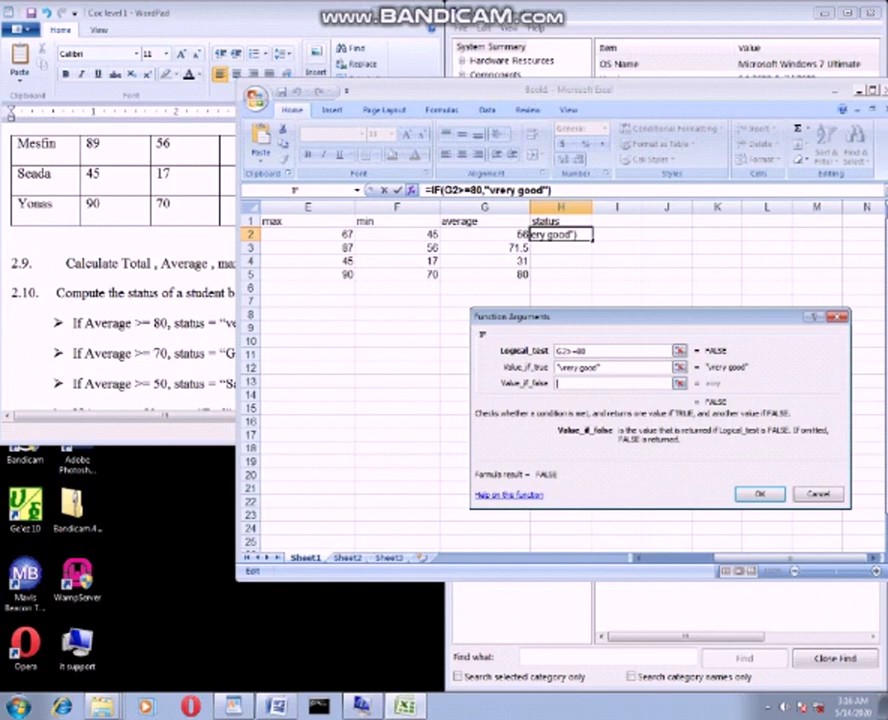
pyautogui.click(294, 189)
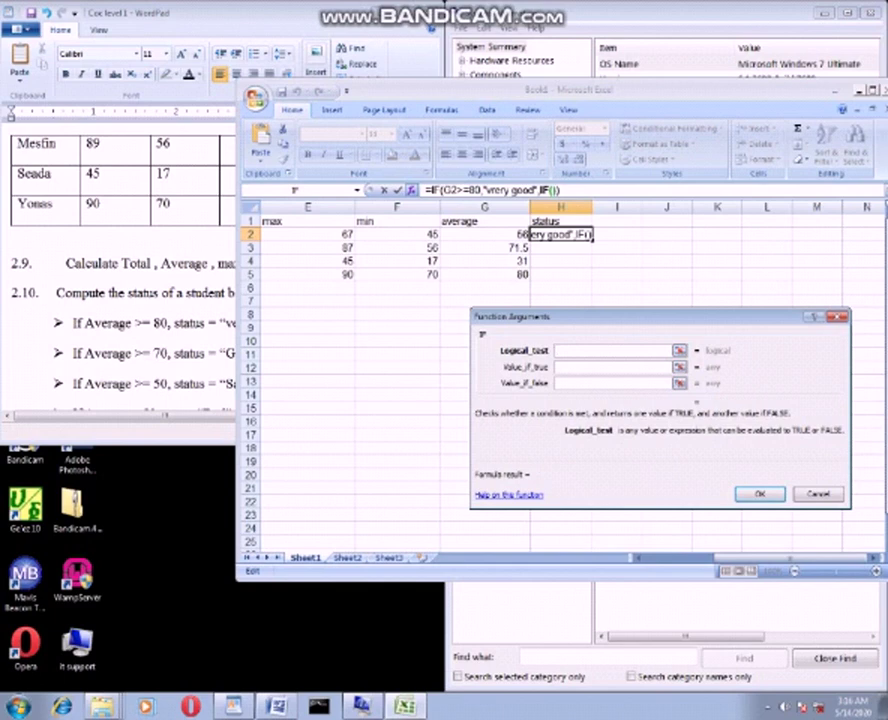
# Step: Give the nested IF the test G2>=70 returning "good", and start a third IF for lower averages
pyautogui.click(488, 233)
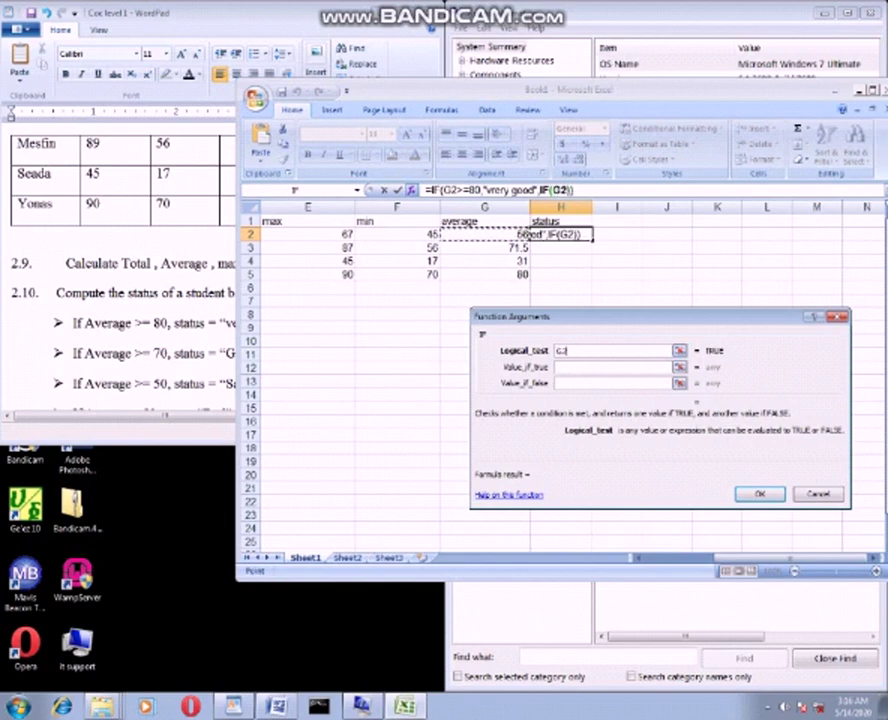
pyautogui.press('F2')
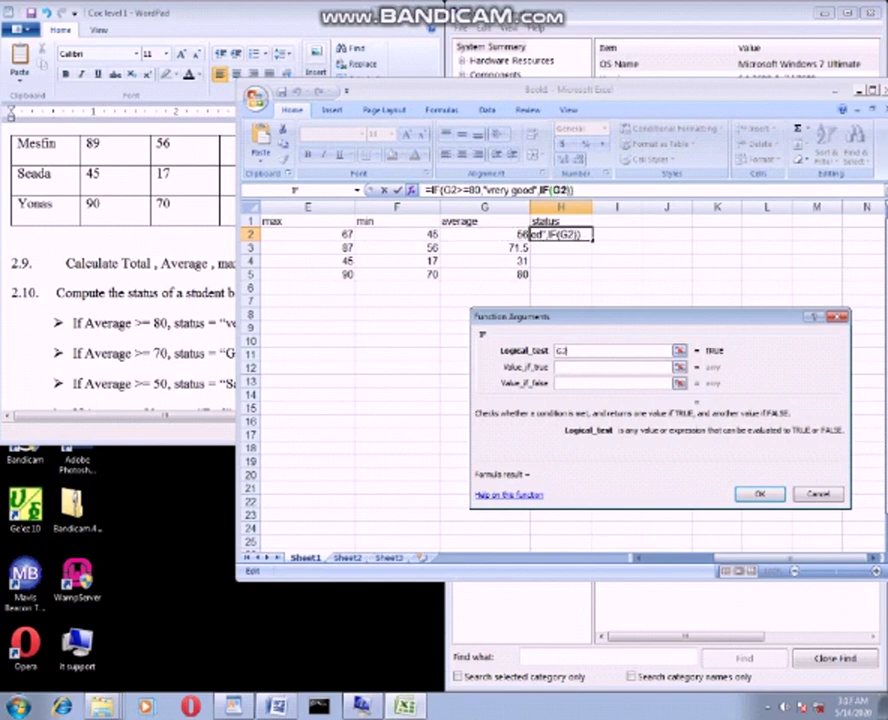
pyautogui.write('>')
pyautogui.write('=')
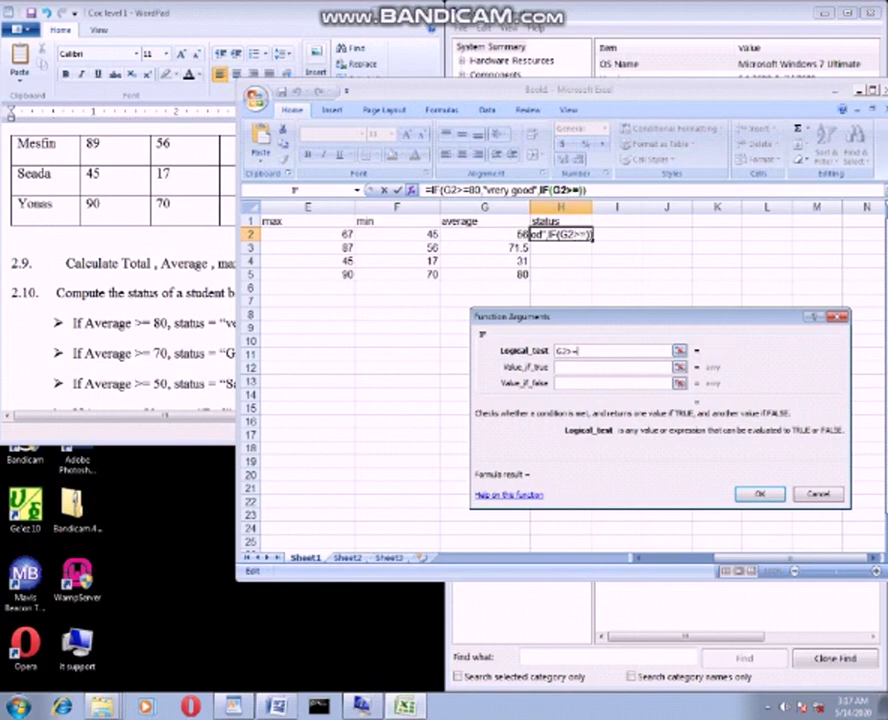
pyautogui.write('7')
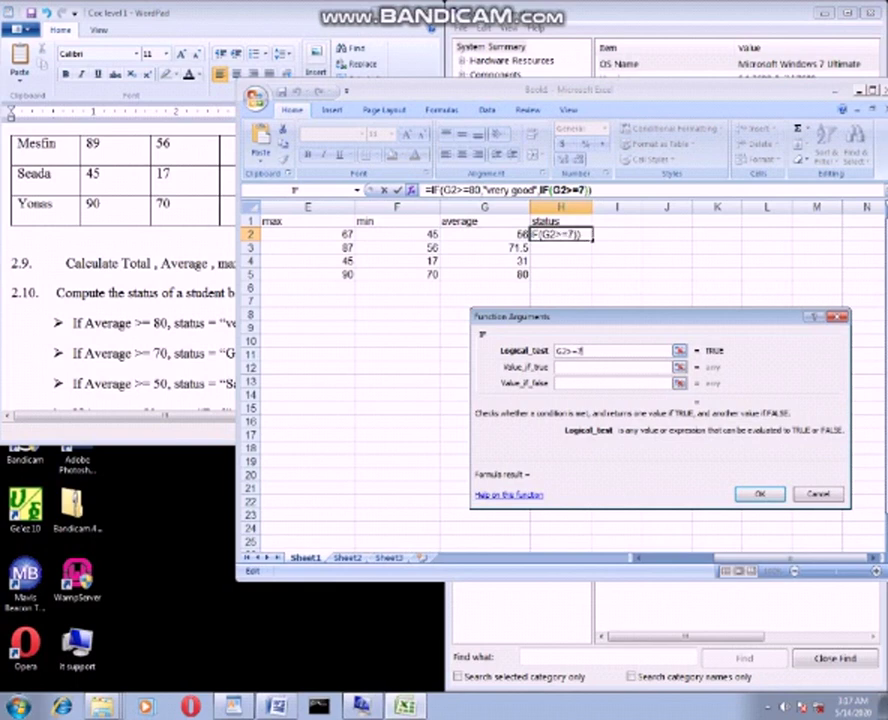
pyautogui.write('0')
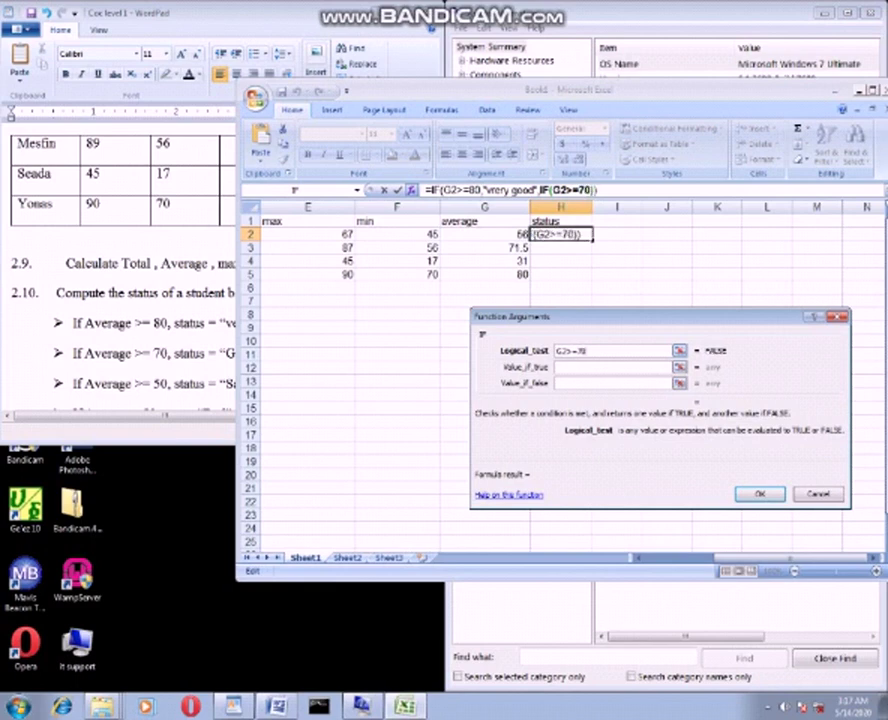
pyautogui.press('Tab')
pyautogui.write('"good"')
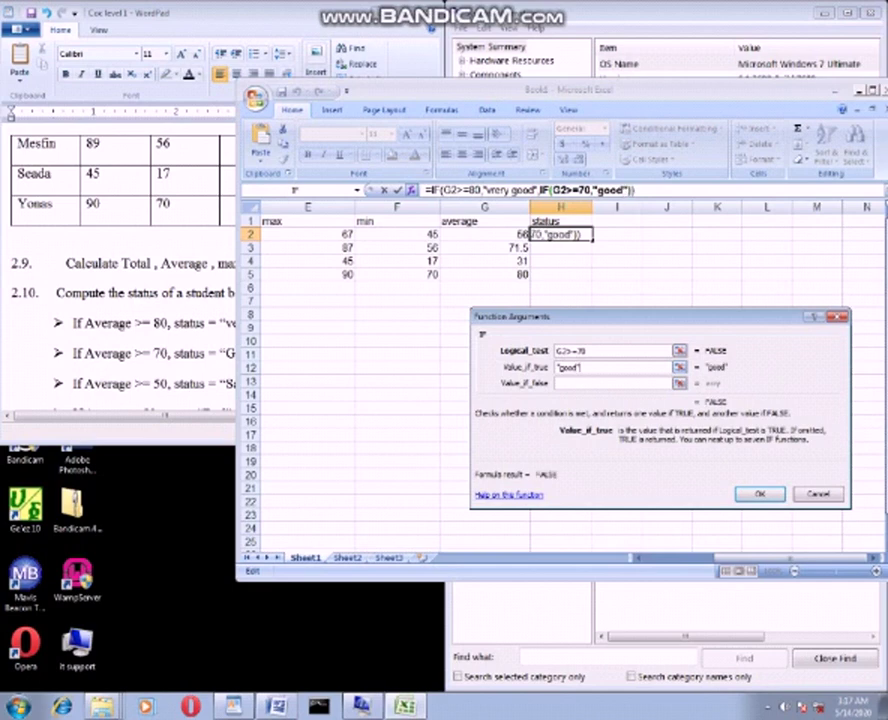
pyautogui.press('Tab')
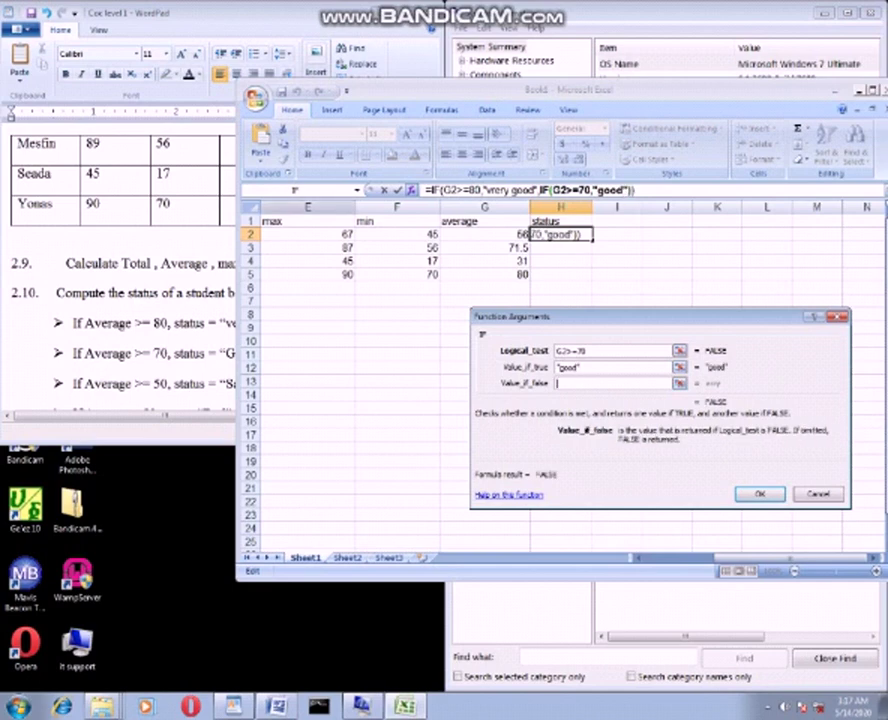
pyautogui.click(295, 189)
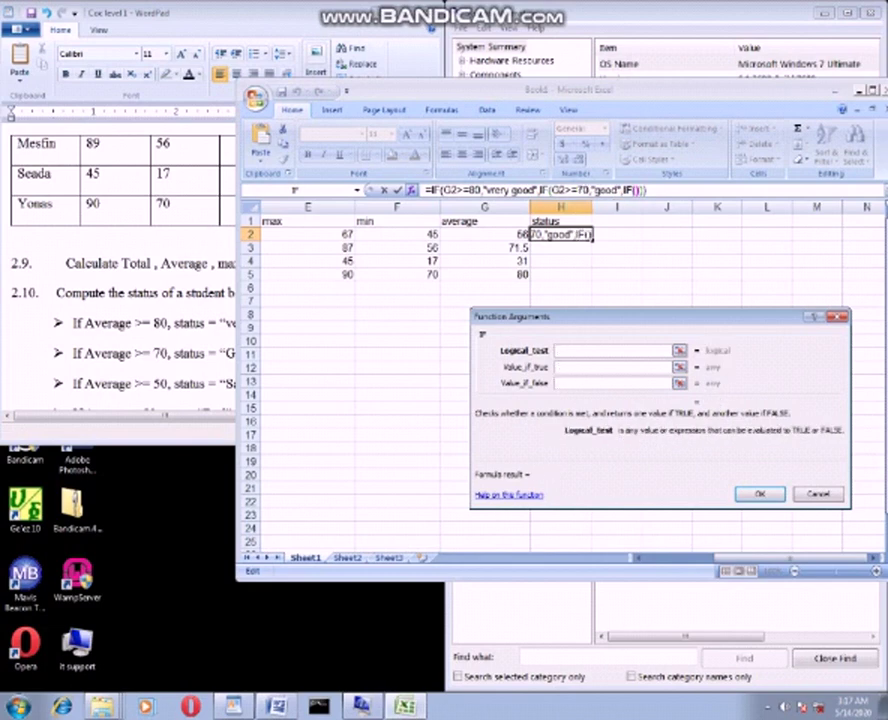
# Step: Make the third IF return "satisfactory" when G2>=50, nesting a fourth IF for lower averages
pyautogui.click(505, 233)
pyautogui.click(600, 351)
pyautogui.write('>=')
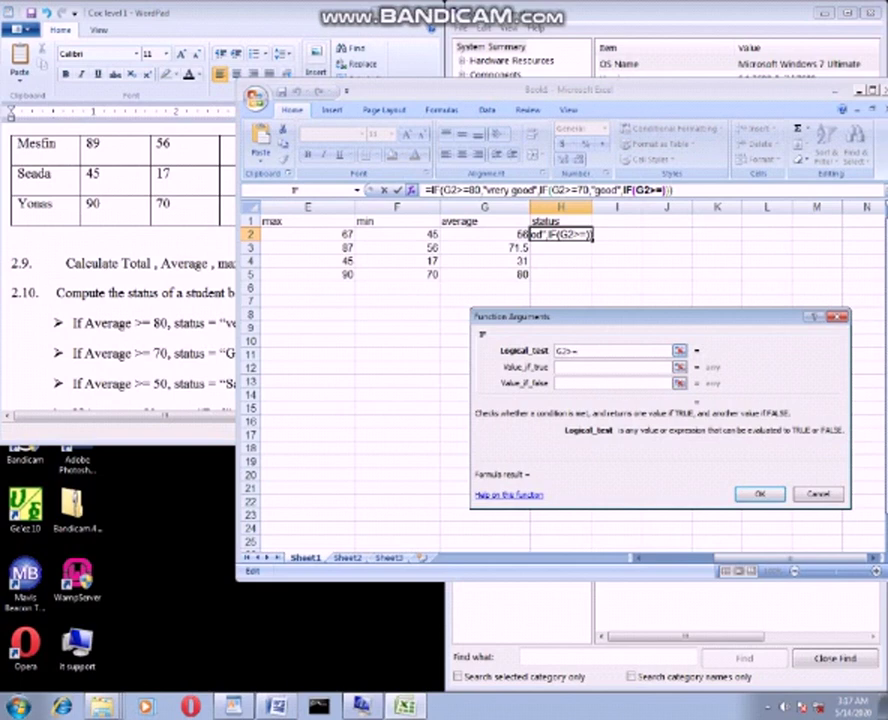
pyautogui.write('50')
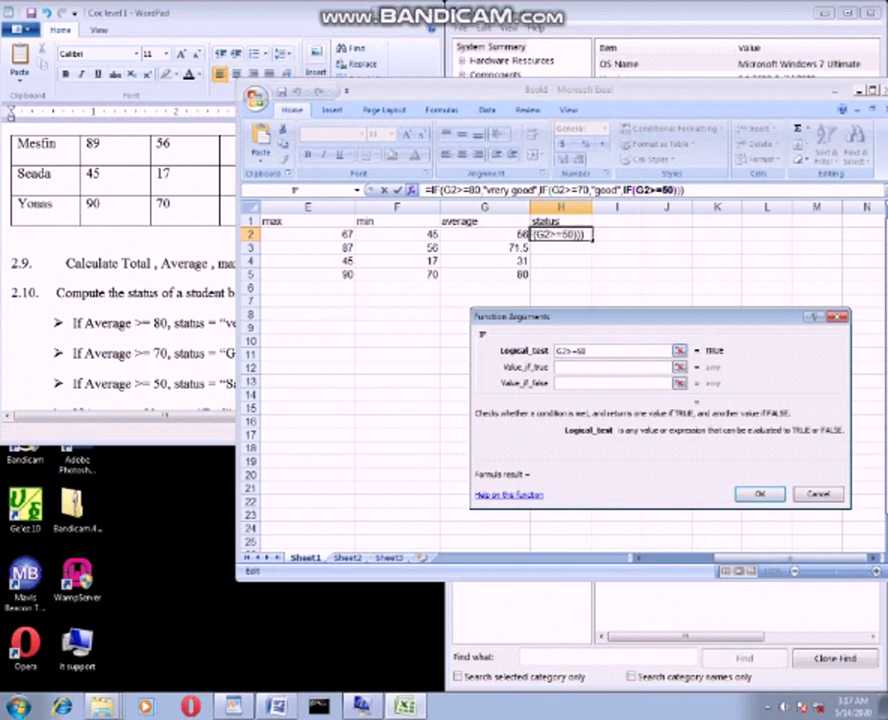
pyautogui.click(612, 367)
pyautogui.write('"s')
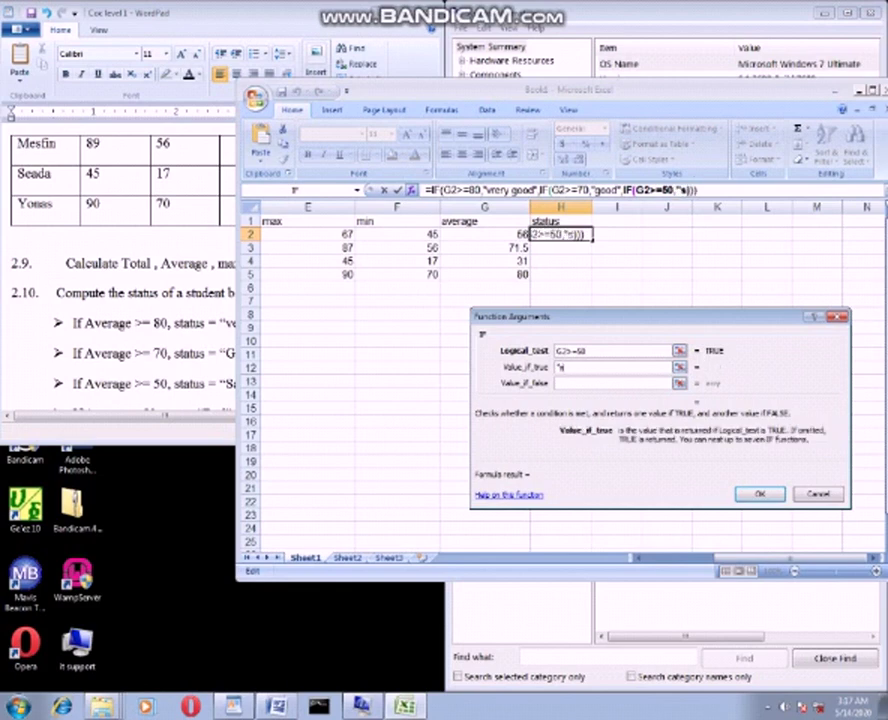
pyautogui.click(172, 284)
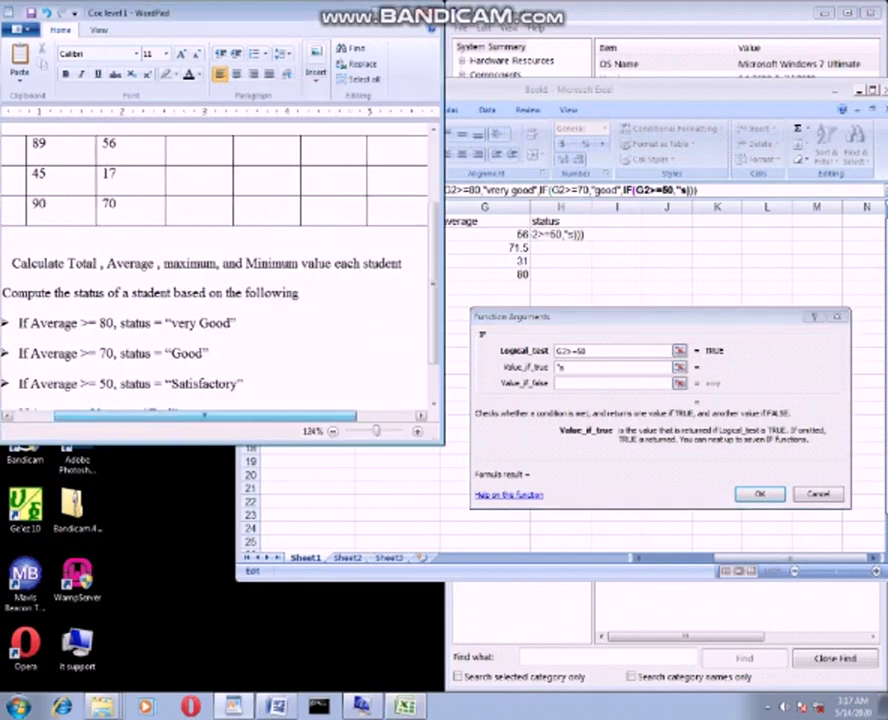
pyautogui.hotkey('alt', 'Tab')
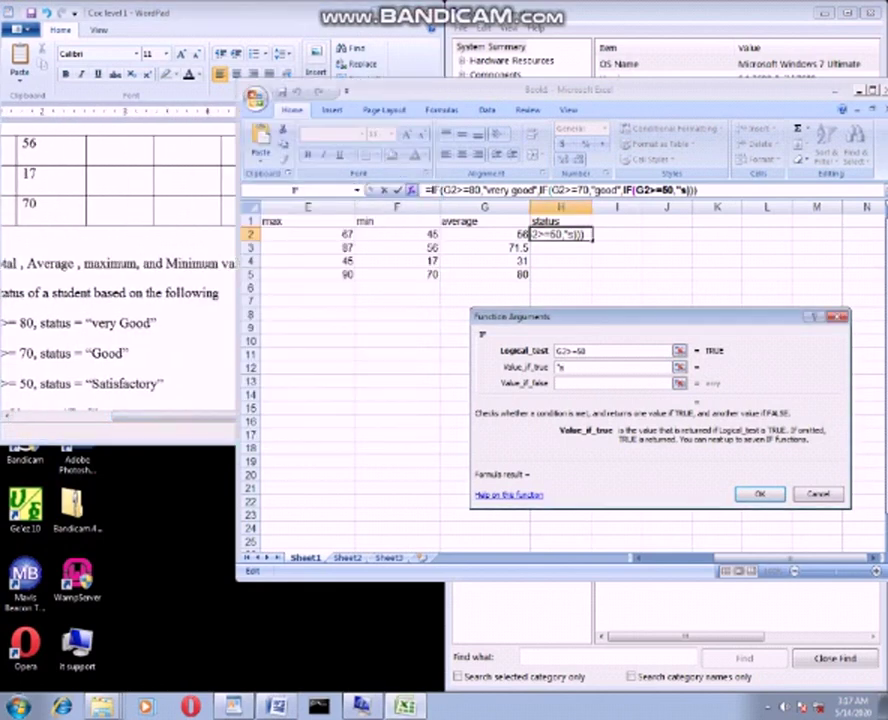
pyautogui.write('ati')
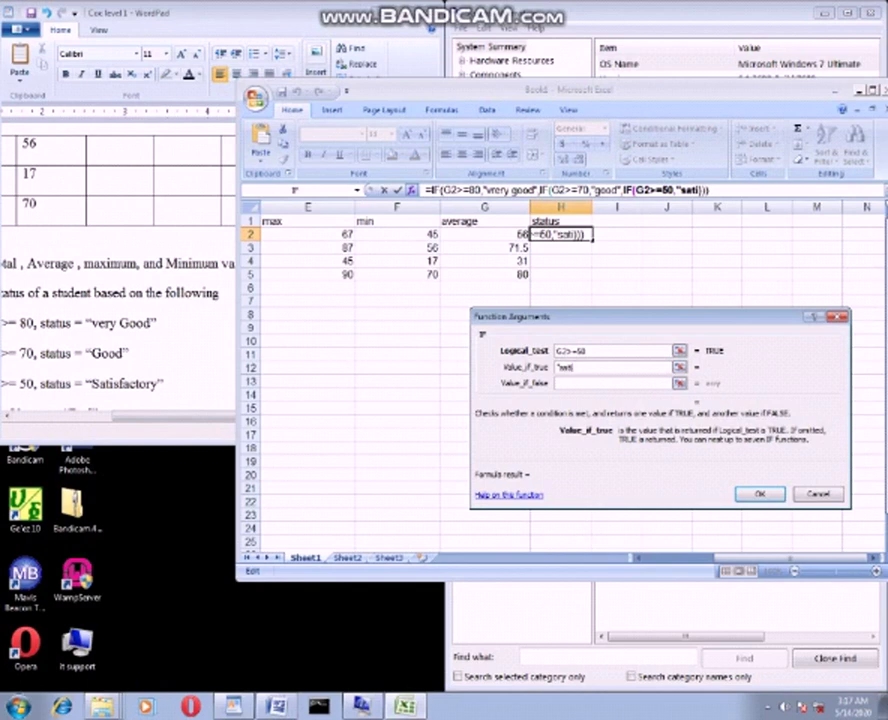
pyautogui.write('sfact')
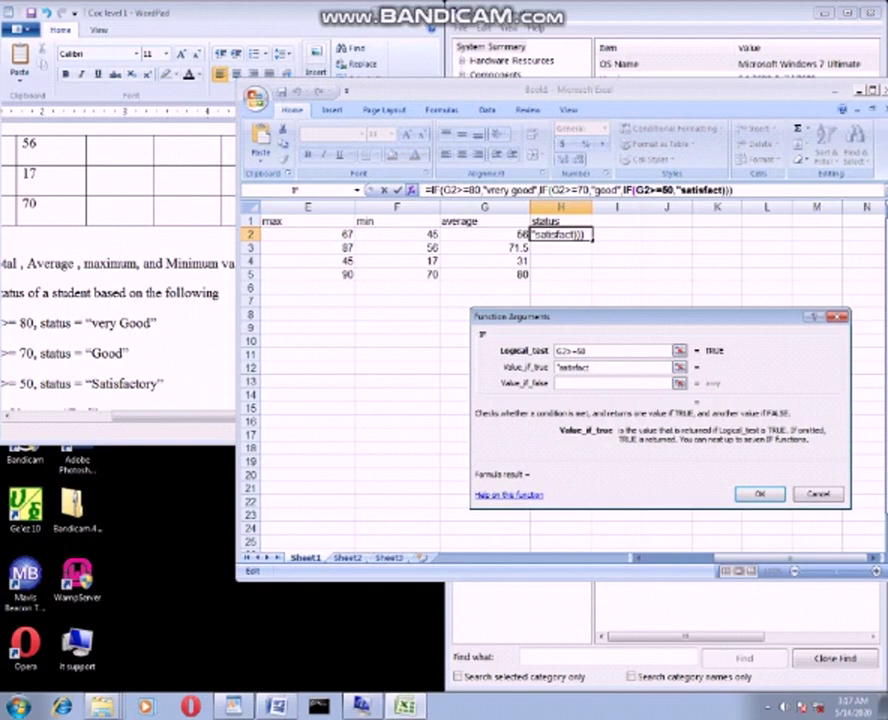
pyautogui.write('ory')
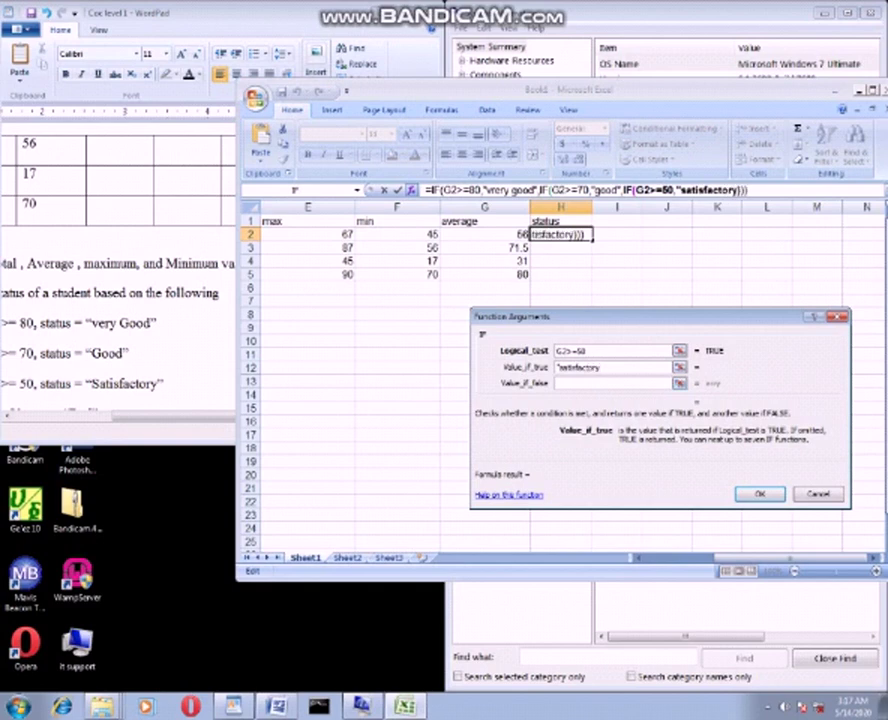
pyautogui.write('"')
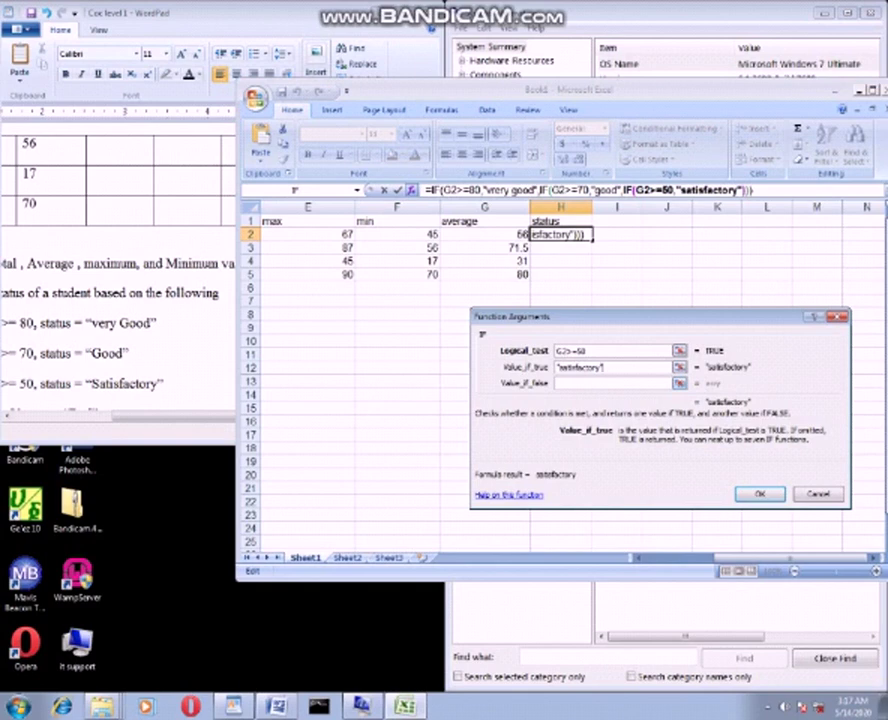
pyautogui.click(612, 383)
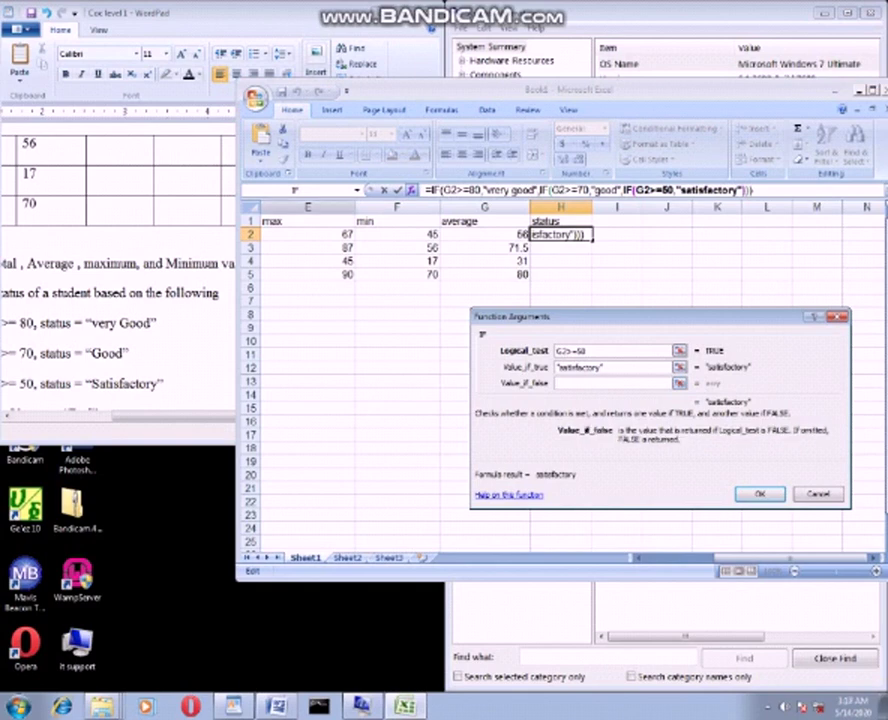
pyautogui.click(295, 189)
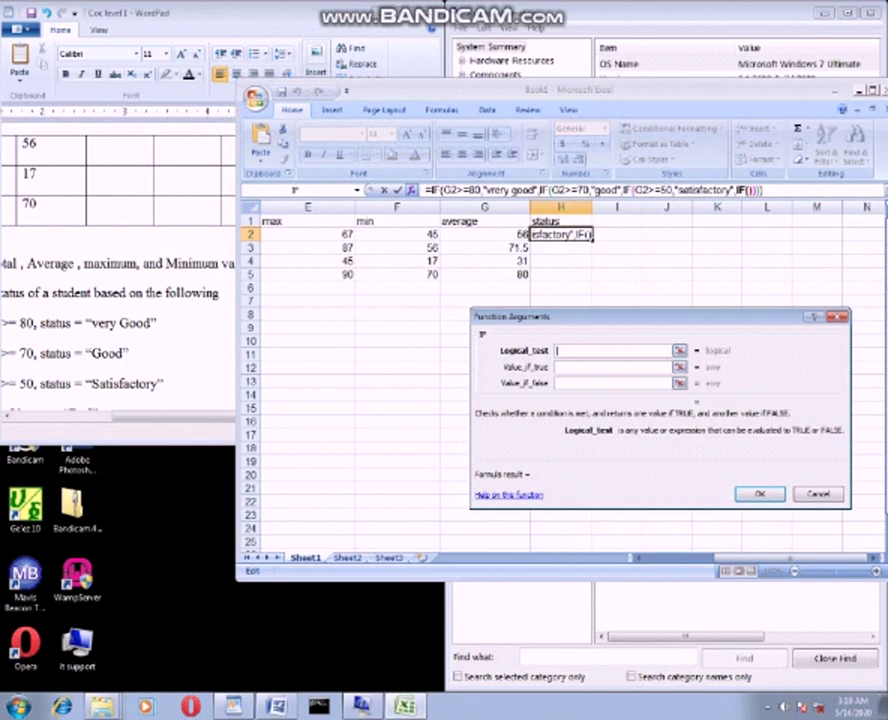
# Step: Complete the last IF so G2<50 returns "bad" and commit the formula in H2
pyautogui.click(485, 234)
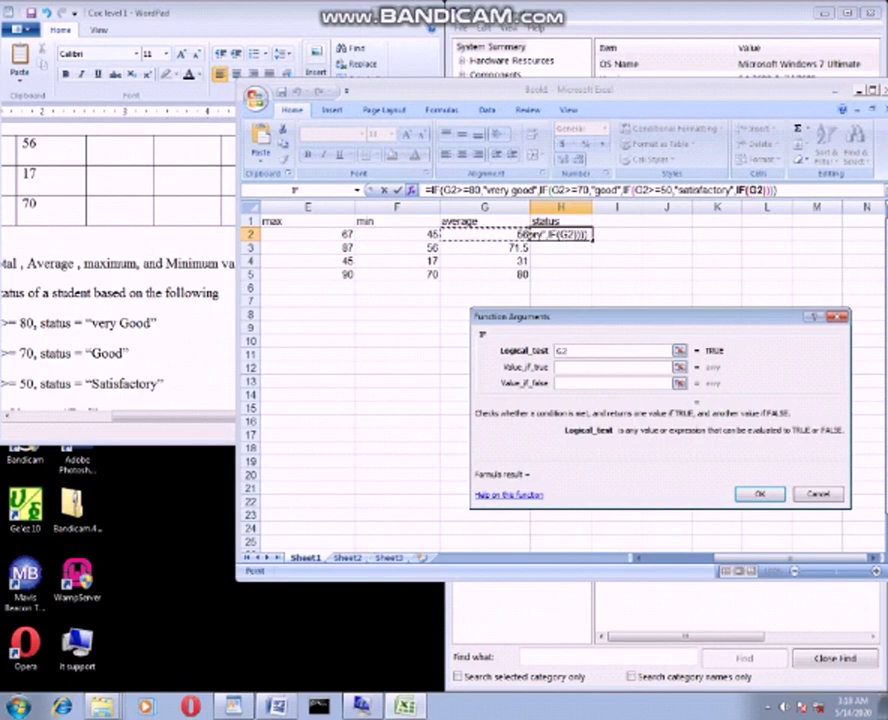
pyautogui.click(120, 300)
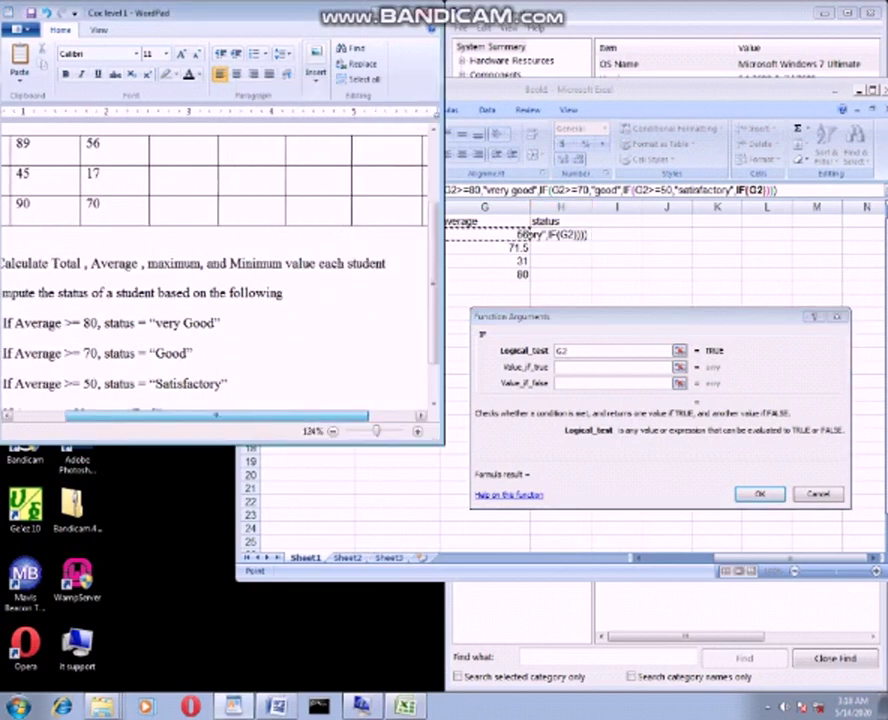
pyautogui.scroll(-2, 200, 300)
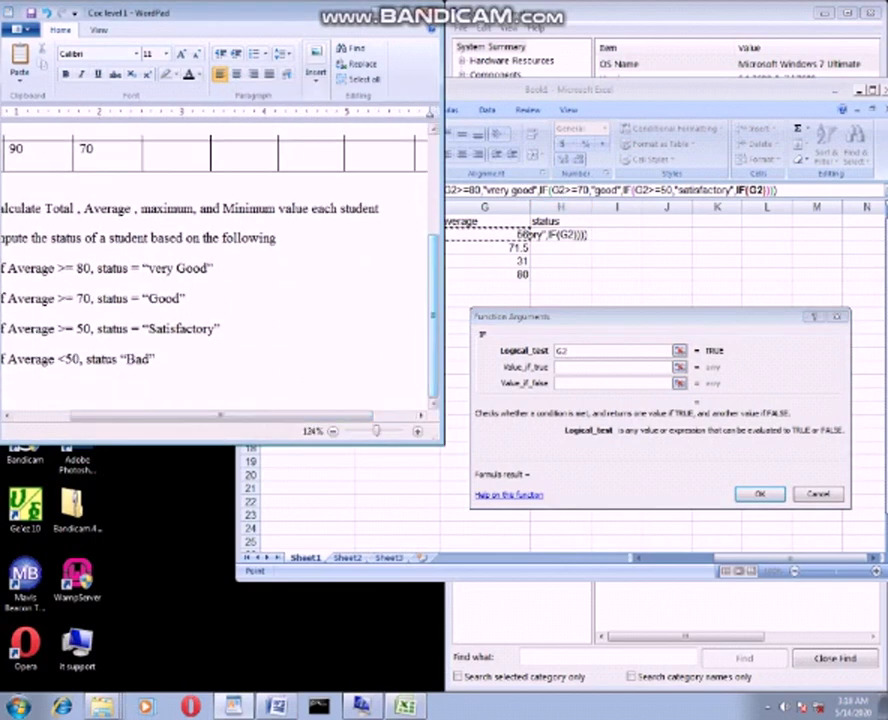
pyautogui.hotkey('alt', 'Tab')
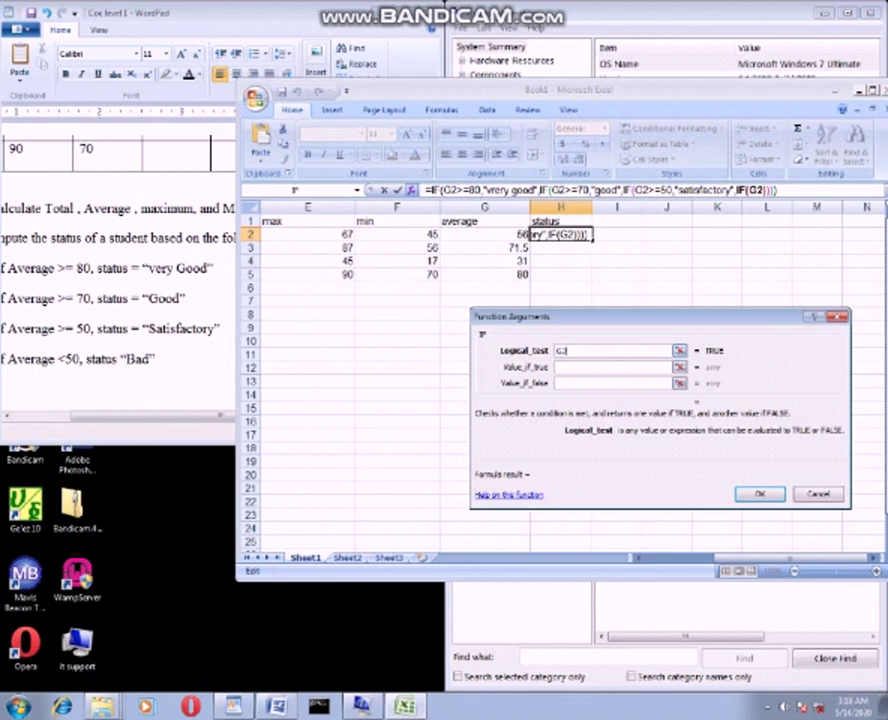
pyautogui.write('<50')
pyautogui.press('Tab')
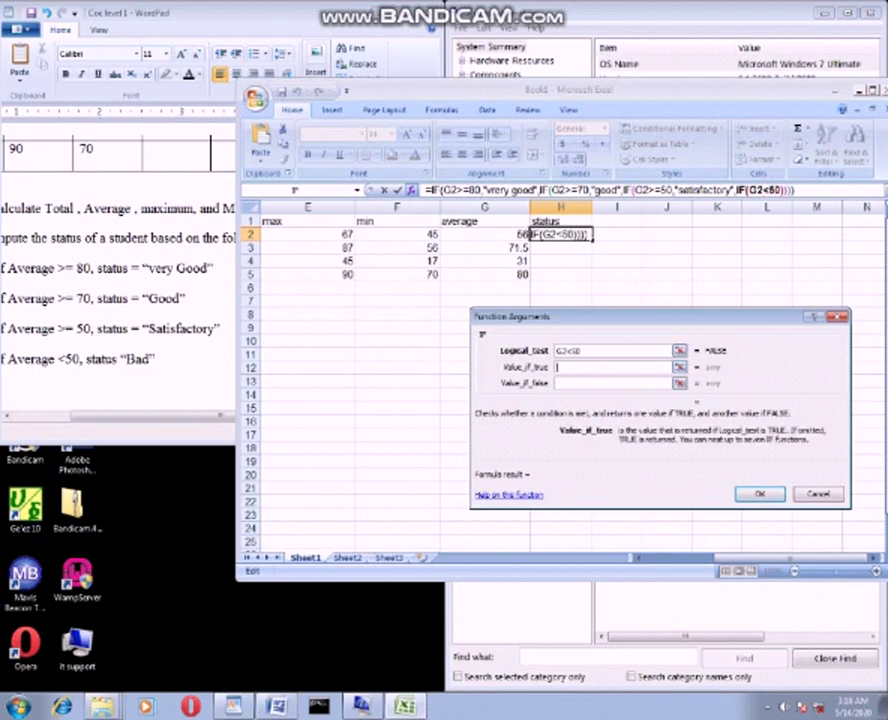
pyautogui.write('"bad"')
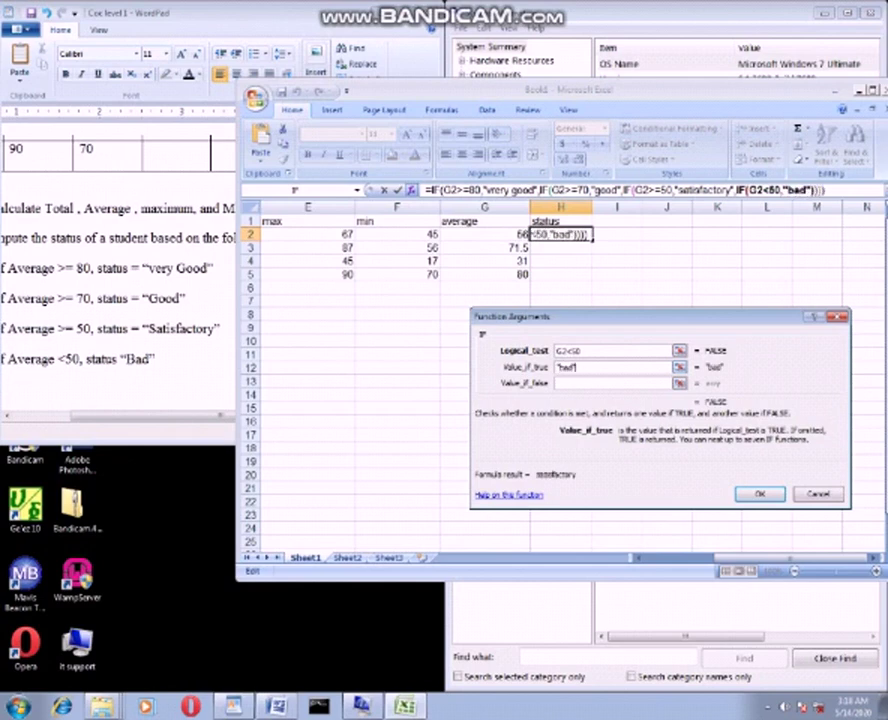
pyautogui.press('Tab')
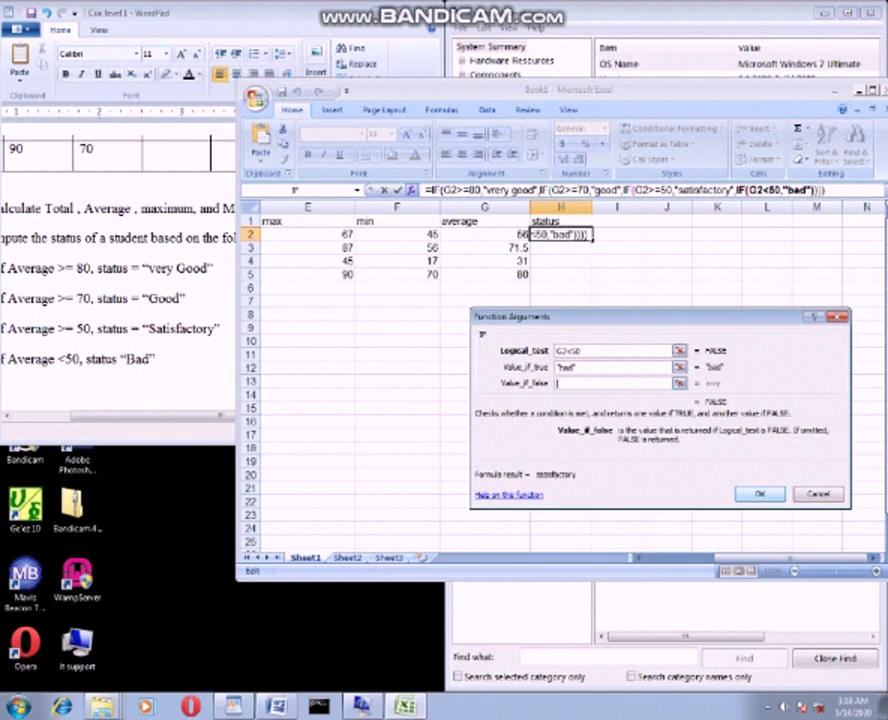
pyautogui.press('Return')
# Step: Fill the nested IF from H2 down to H5 and verify each row's formula
pyautogui.moveTo(591, 239); pyautogui.dragTo(591, 280)
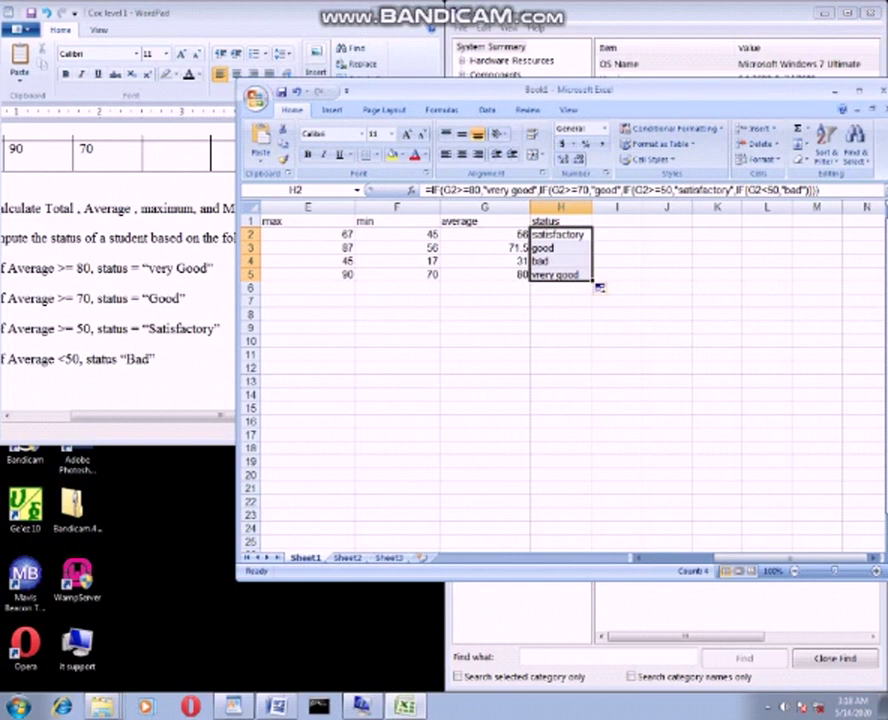
pyautogui.click(560, 247)
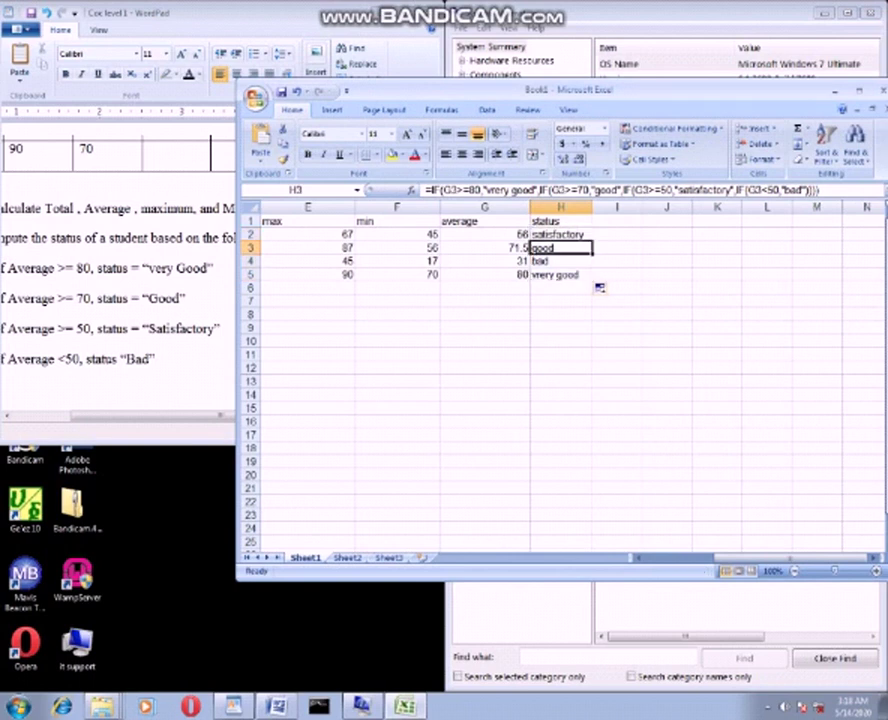
pyautogui.click(560, 234)
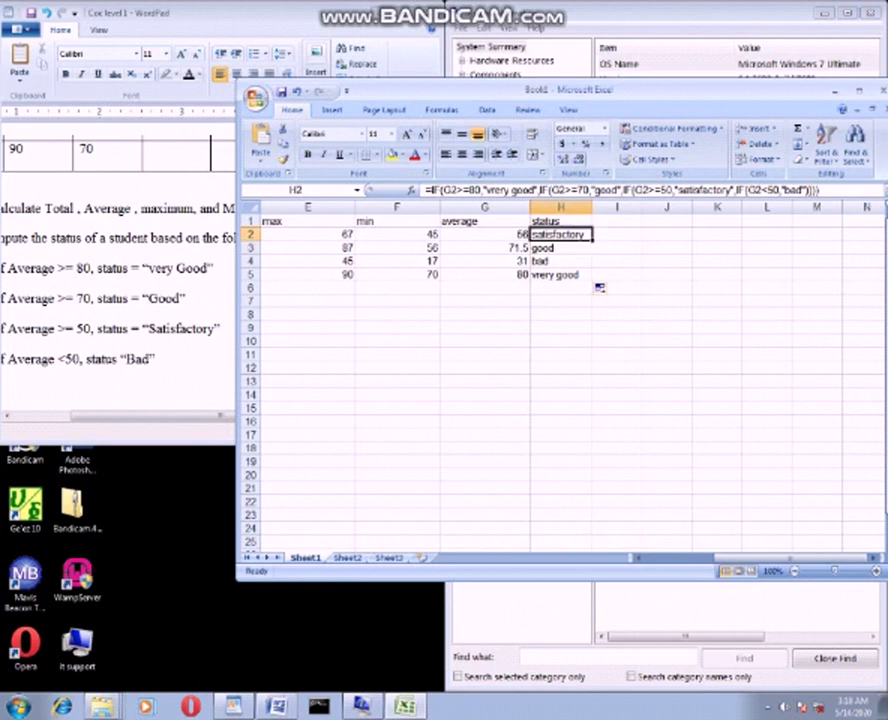
pyautogui.click(560, 260)
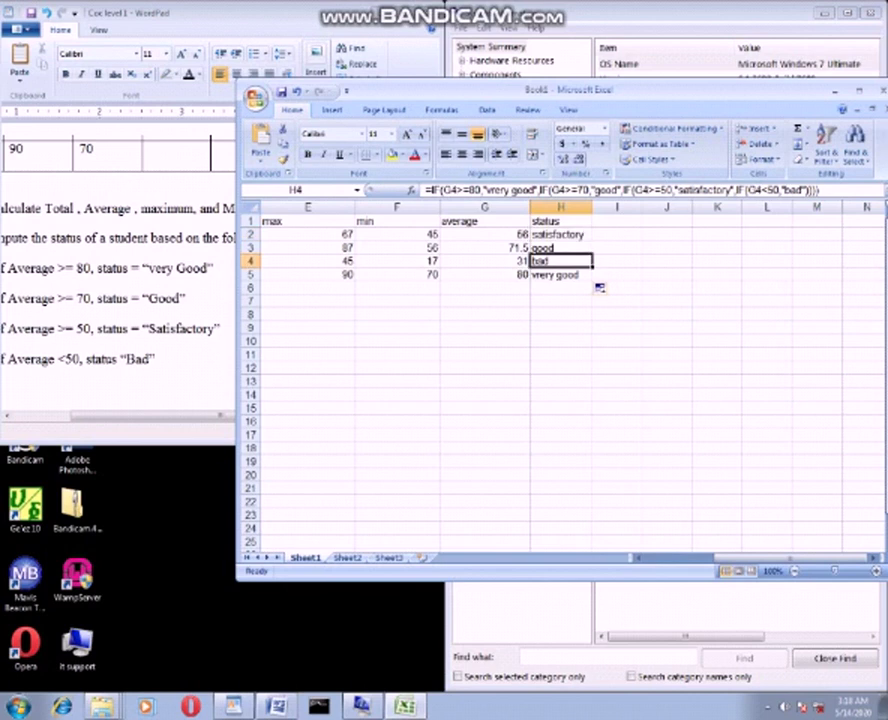
pyautogui.click(560, 274)
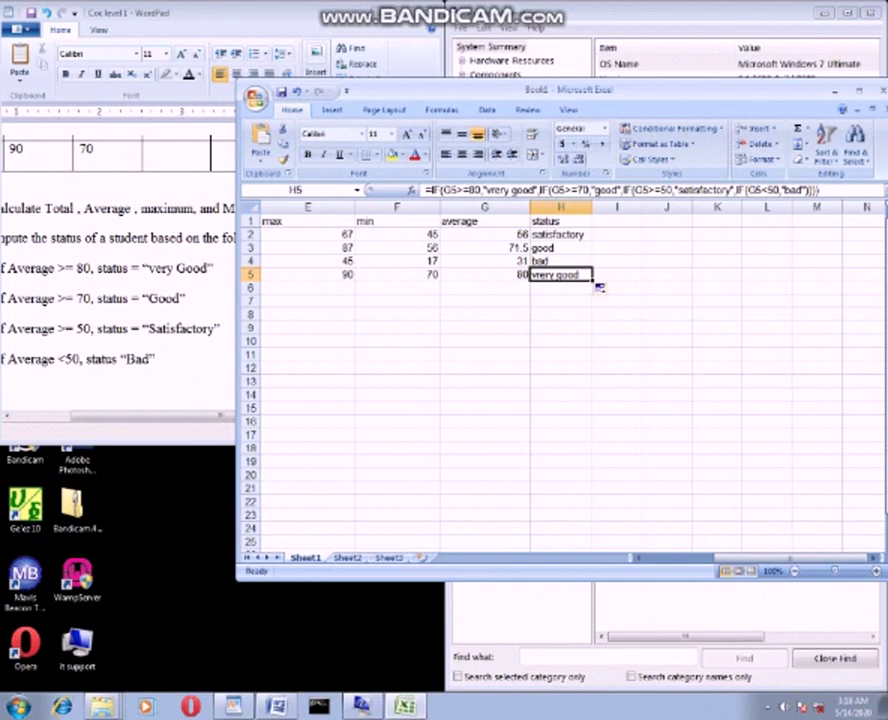
# Step: Maximize the Excel window over WordPad and the other windows
pyautogui.press('super+Up')
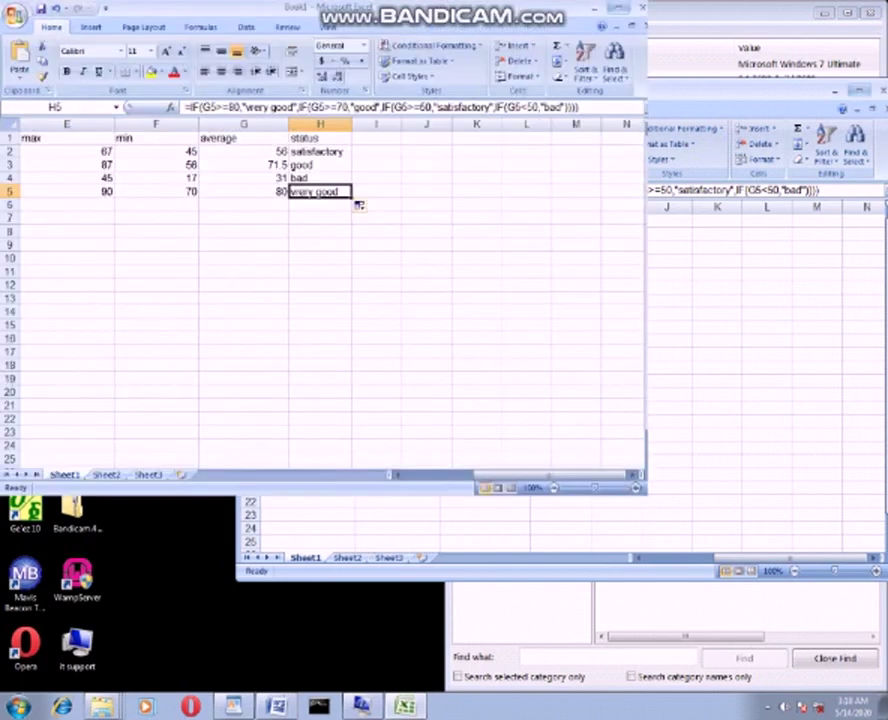